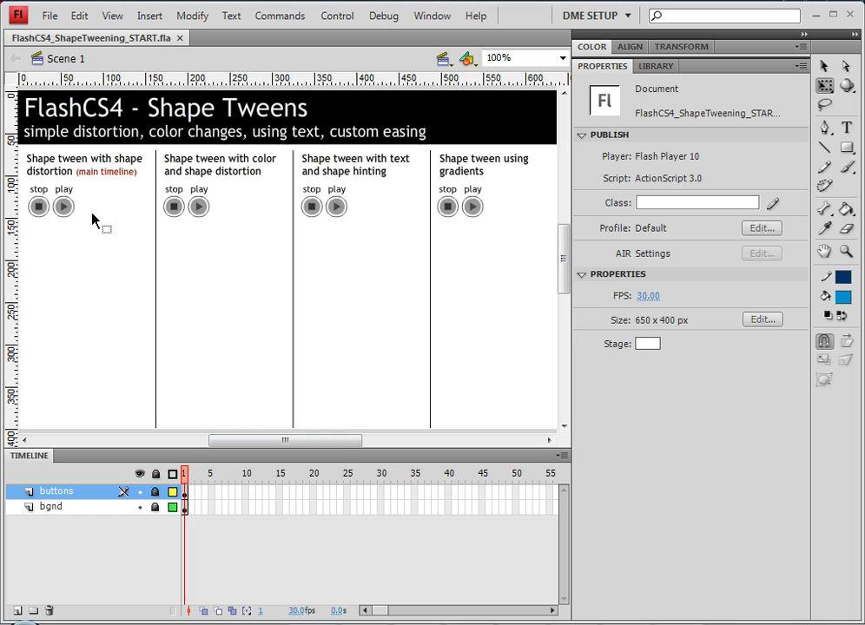
# - Pan the stage slightly so its left edge and all four demo columns are visible
pyautogui.press('space')
pyautogui.moveTo(90, 226); pyautogui.dragTo(112, 205)
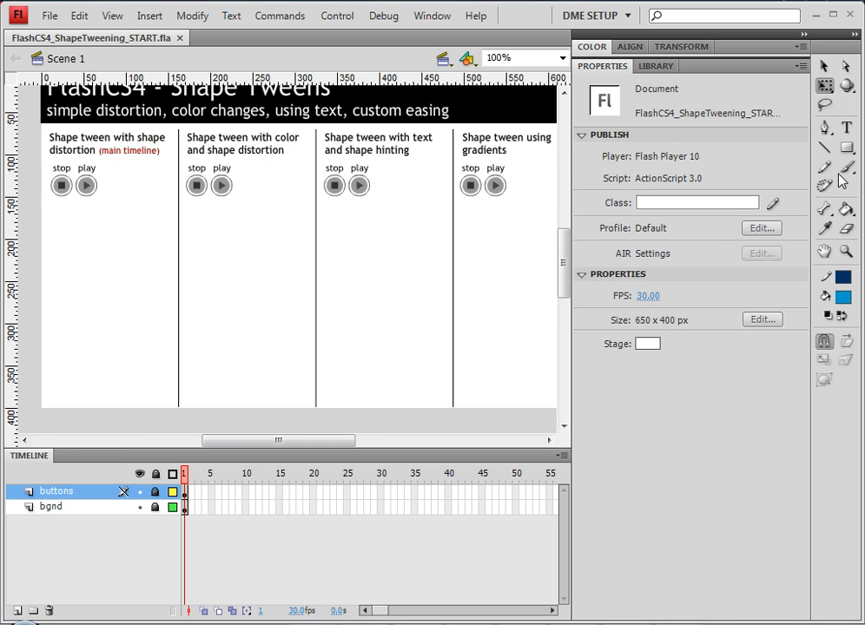
# - Add a new layer above buttons and name it 'main anim'
pyautogui.click(16, 610)
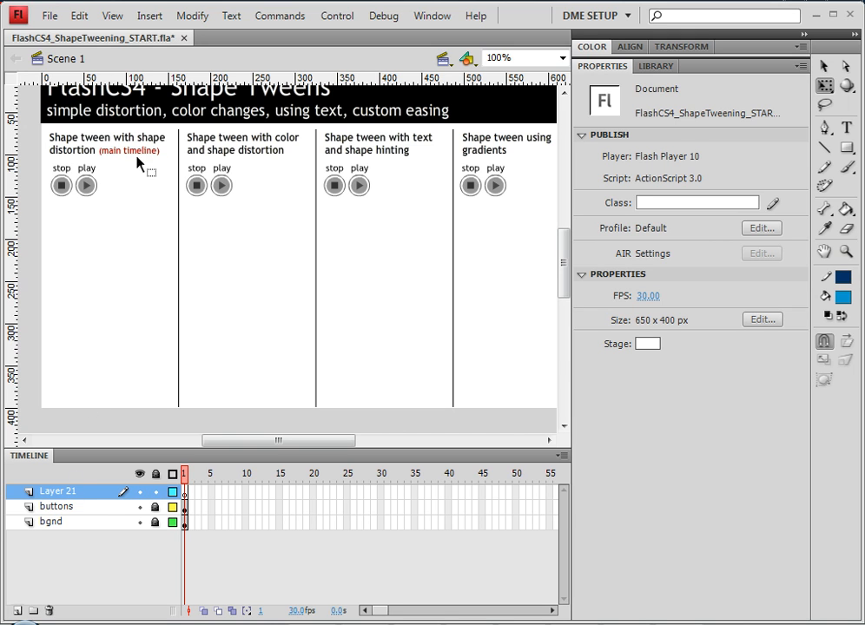
pyautogui.doubleClick(63, 494)
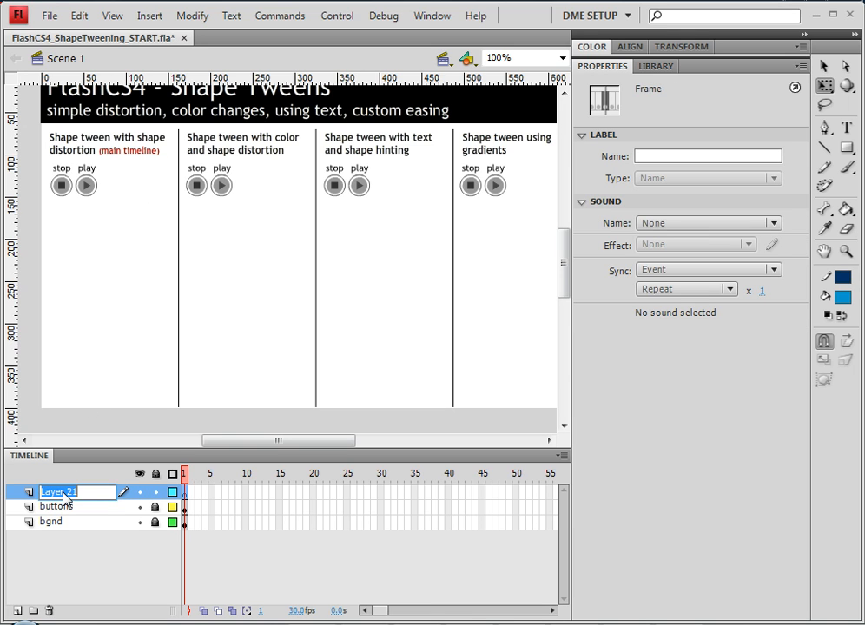
pyautogui.write('main anim')
pyautogui.press('Return')
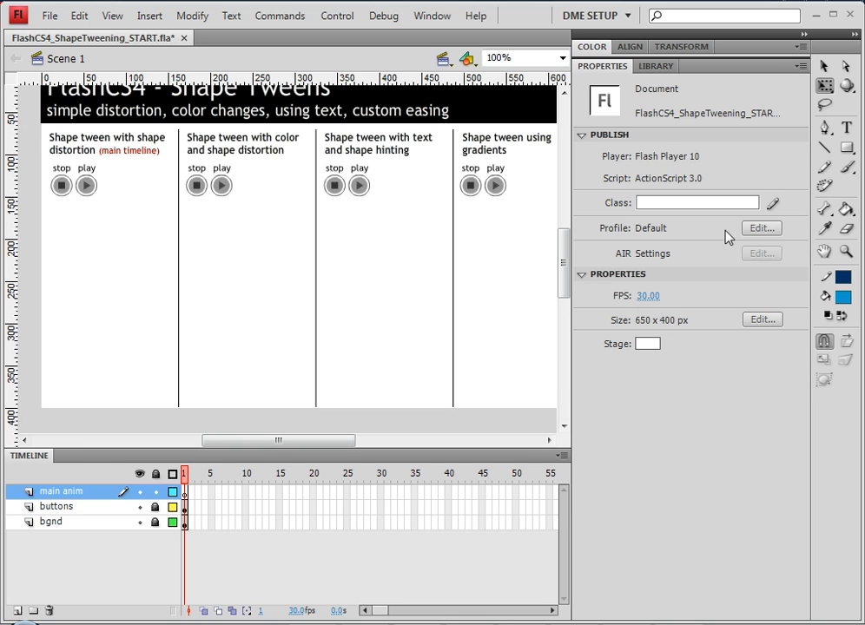
# - Draw a blue 90 × 65 rectangle in the first column below the stop and play buttons
pyautogui.click(848, 149)
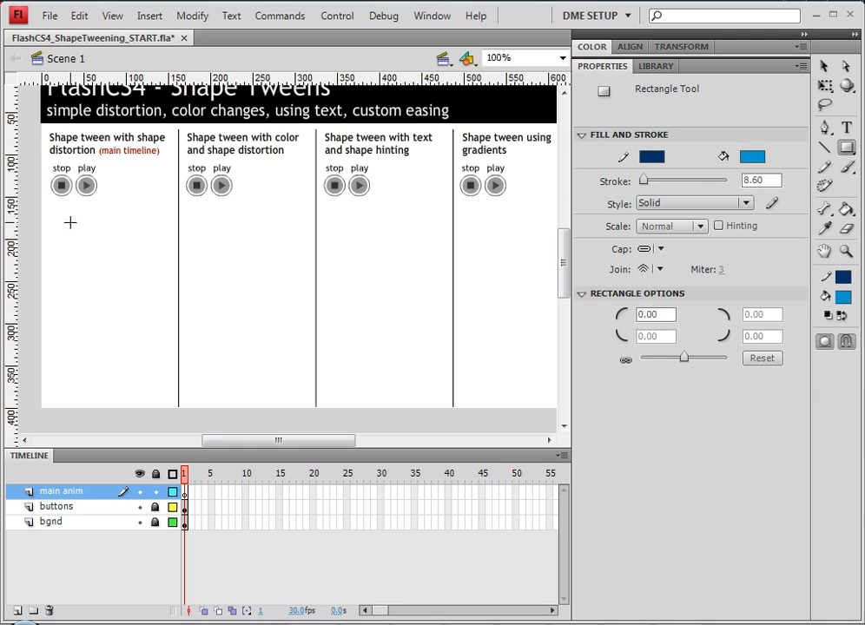
pyautogui.moveTo(71, 222); pyautogui.dragTo(147, 275)
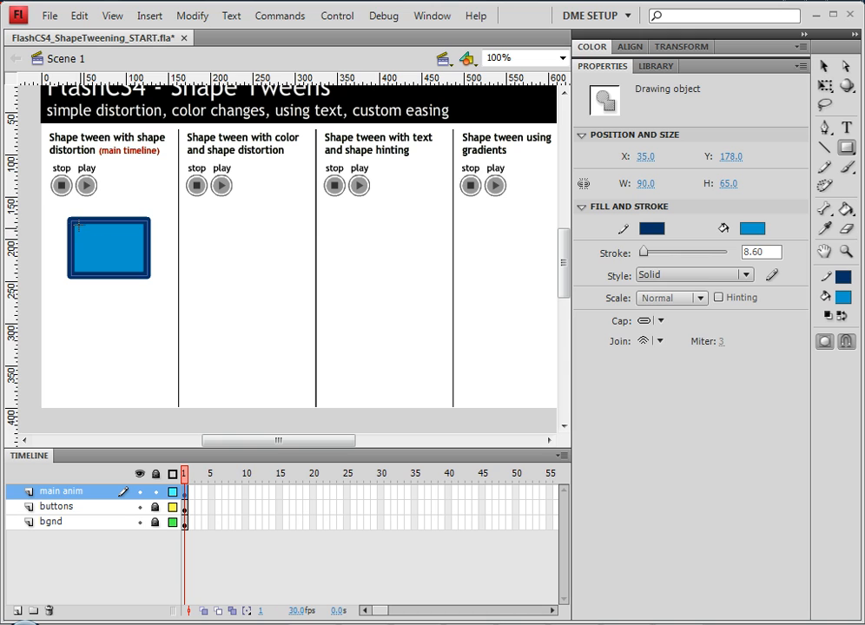
pyautogui.click(823, 68)
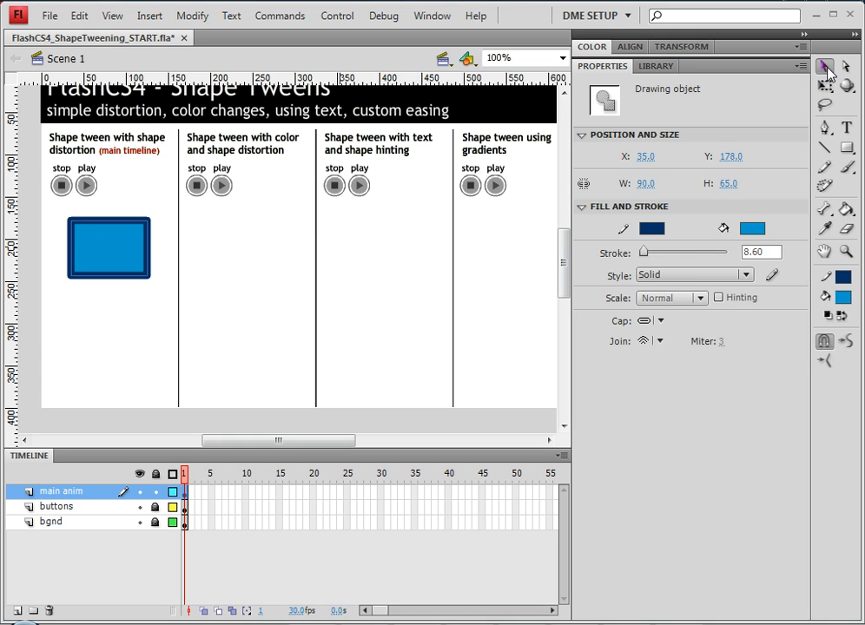
# - Break the rectangle apart into a plain editable shape, then deselect it
pyautogui.rightClick(123, 239)
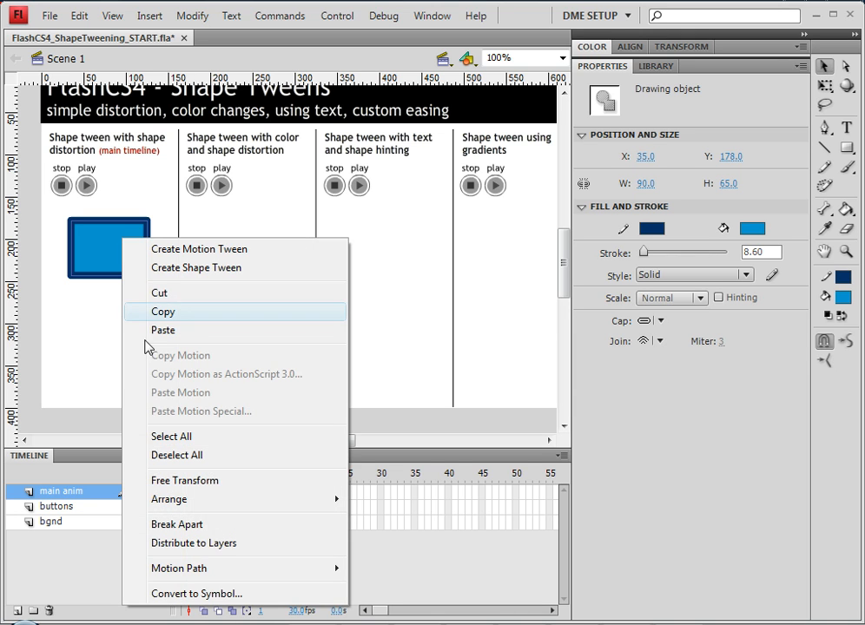
pyautogui.click(190, 533)
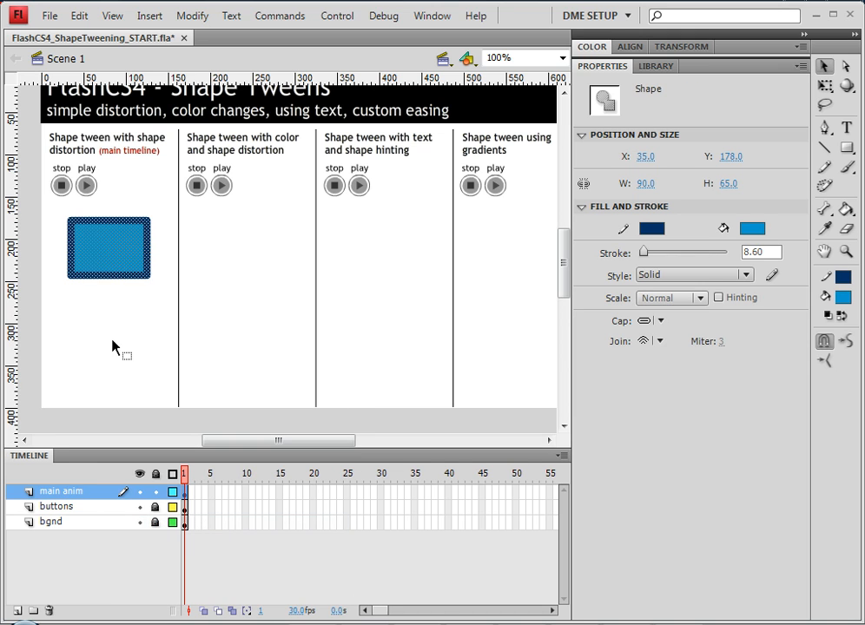
pyautogui.moveTo(61, 209); pyautogui.dragTo(162, 294)
pyautogui.click(124, 322)
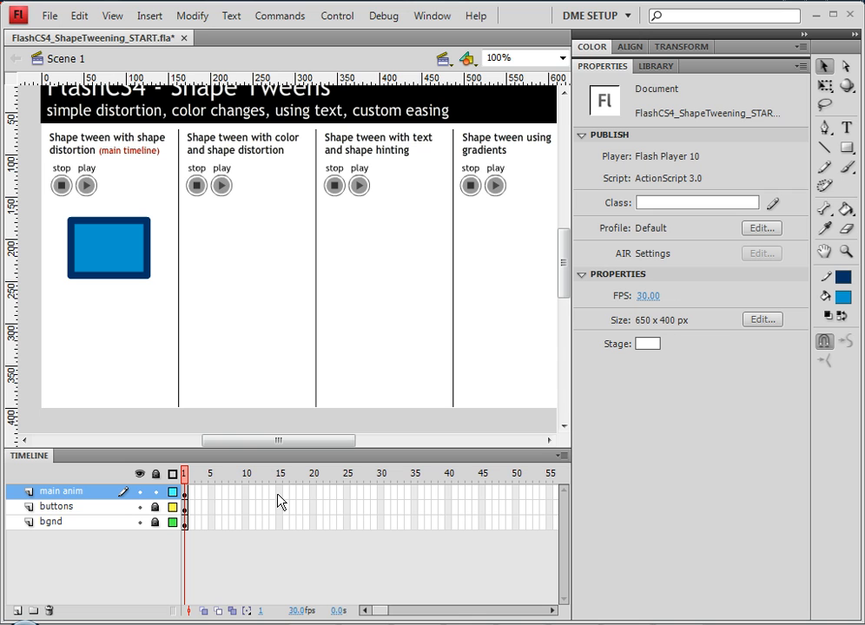
# - Insert a keyframe at frame 30 on the main anim layer
pyautogui.rightClick(381, 495)
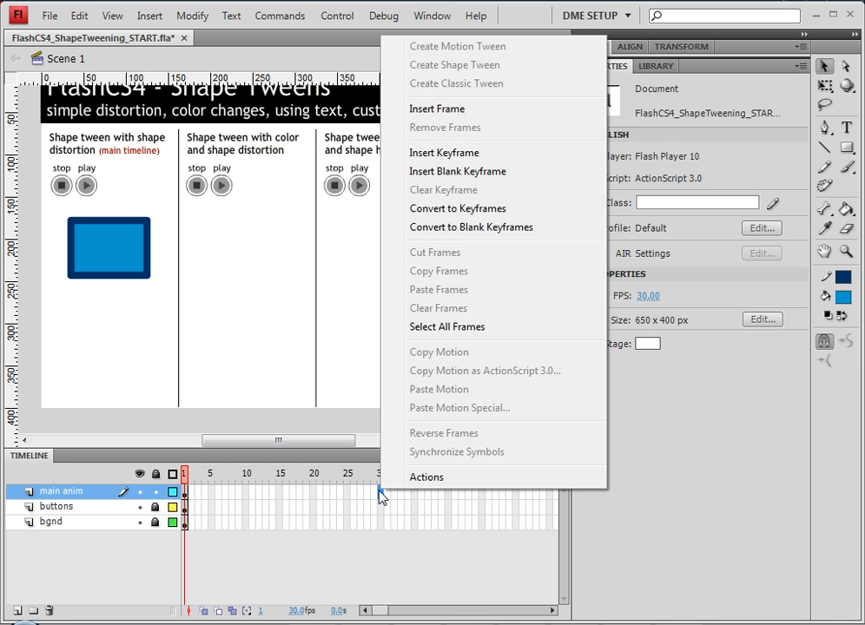
pyautogui.click(442, 153)
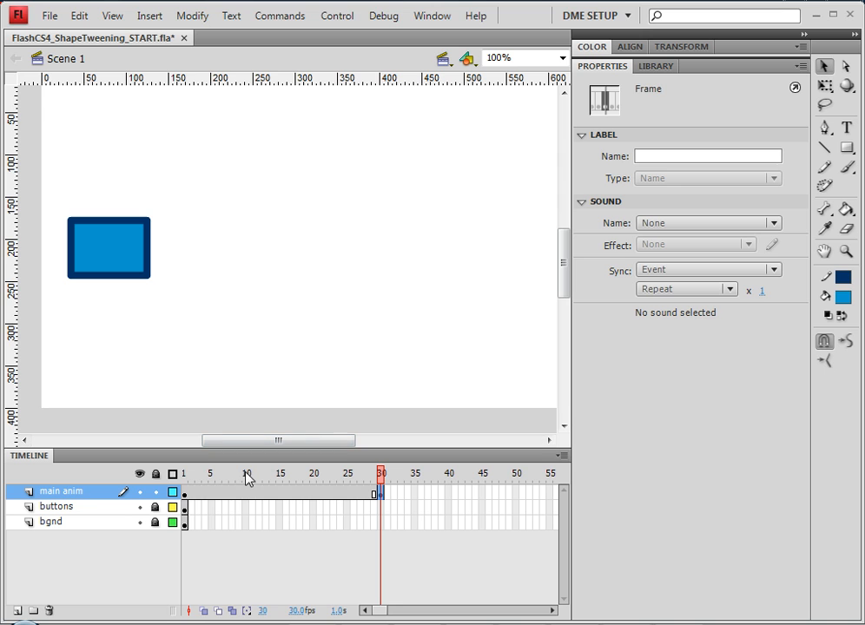
pyautogui.click(209, 475)
pyautogui.moveTo(209, 477); pyautogui.dragTo(380, 483)
pyautogui.click(383, 496)
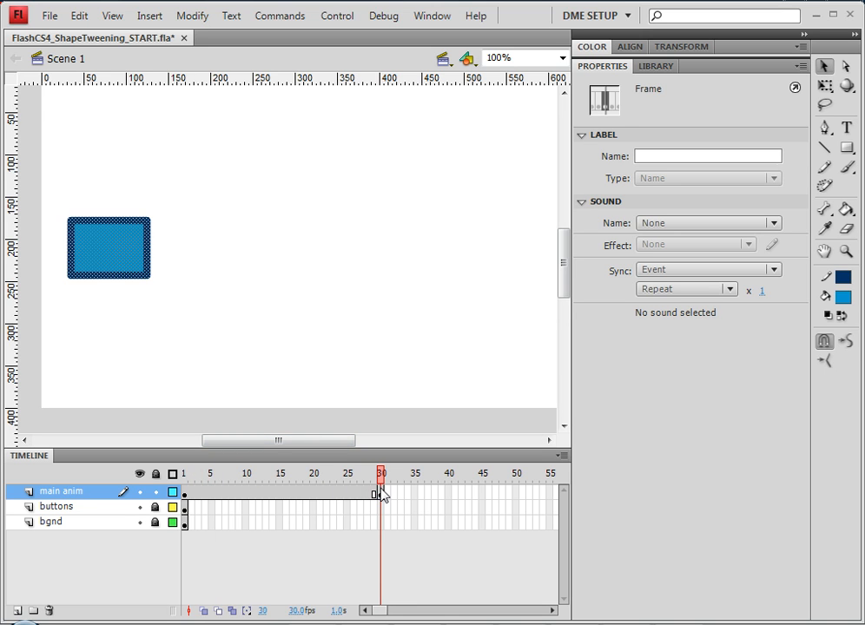
# - Extend the buttons and bgnd layers to frame 30 with Insert Frame
pyautogui.click(383, 512)
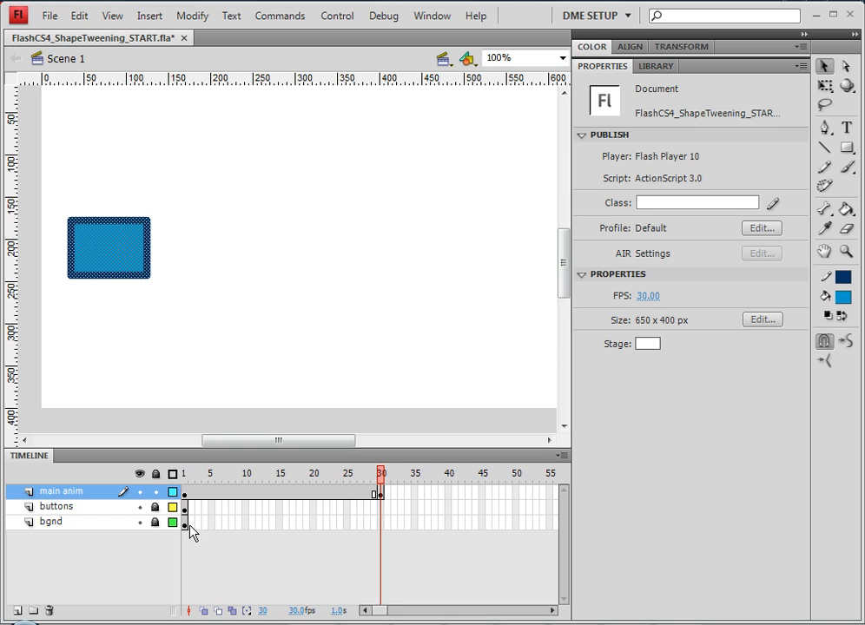
pyautogui.moveTo(382, 509); pyautogui.dragTo(382, 524)
pyautogui.rightClick(383, 524)
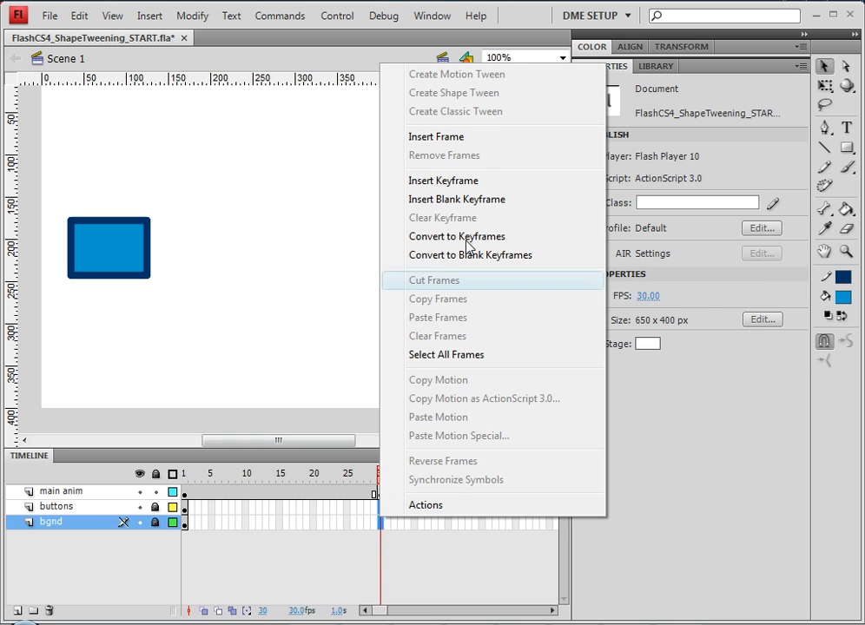
pyautogui.click(477, 139)
pyautogui.moveTo(383, 480); pyautogui.dragTo(273, 504)
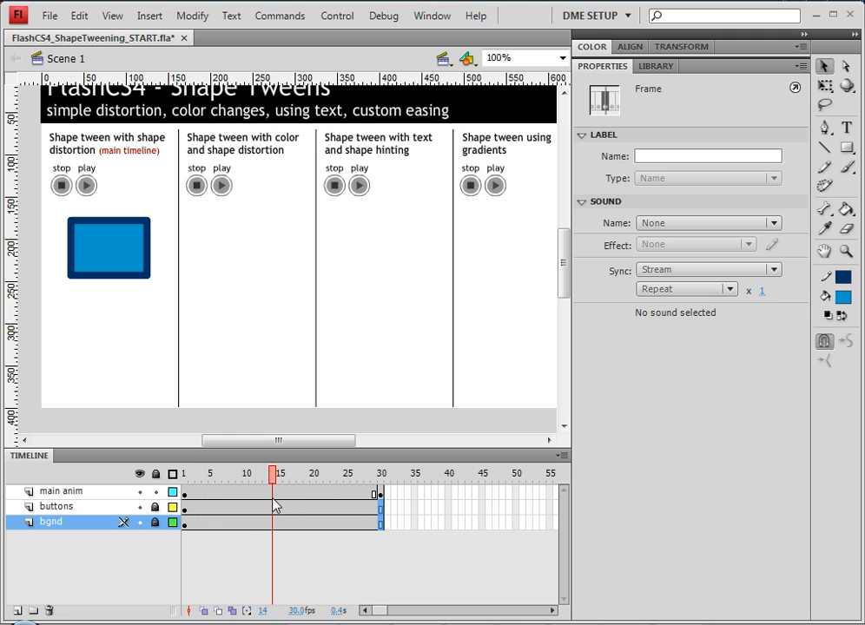
# - At frame 30, move the whole rectangle lower in the first column
pyautogui.click(382, 495)
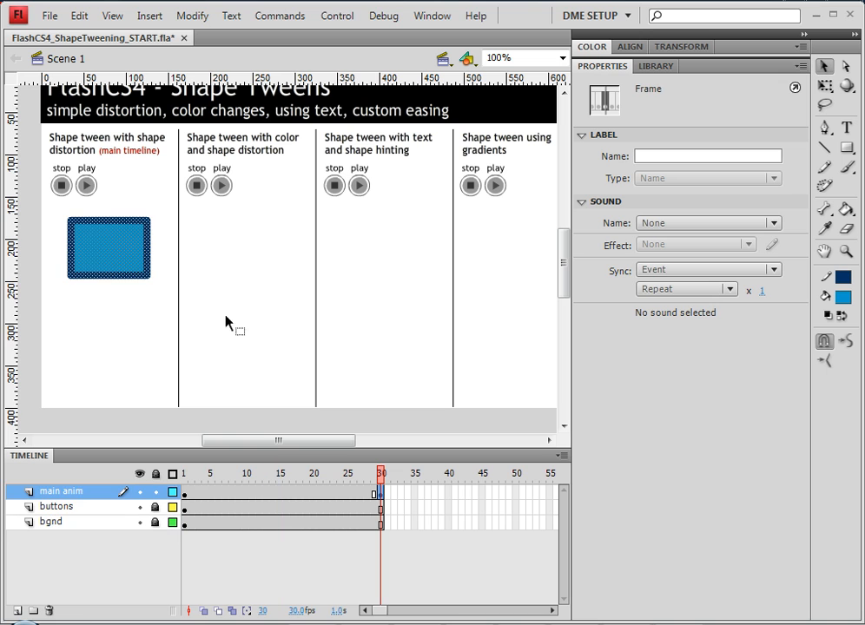
pyautogui.doubleClick(103, 241)
pyautogui.moveTo(102, 240); pyautogui.dragTo(101, 329)
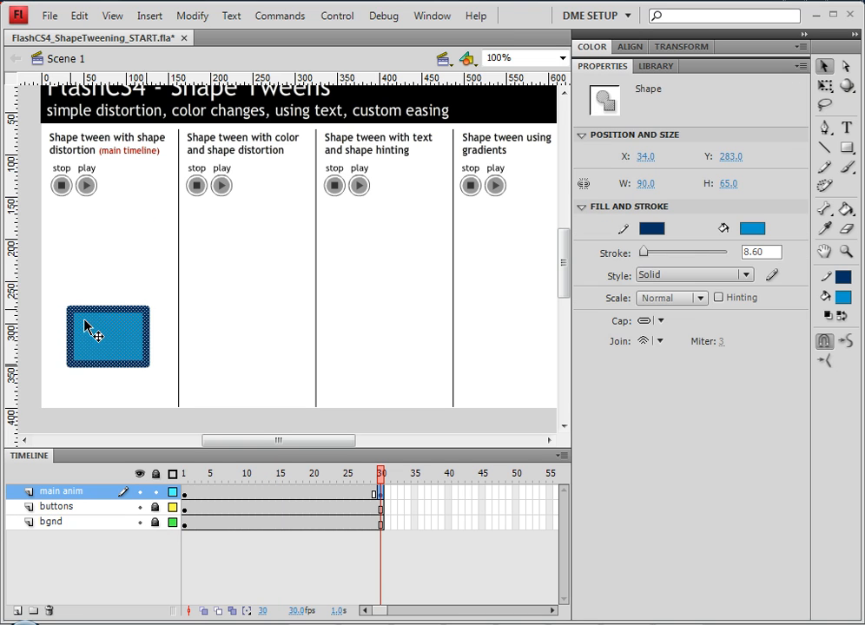
pyautogui.click(61, 303)
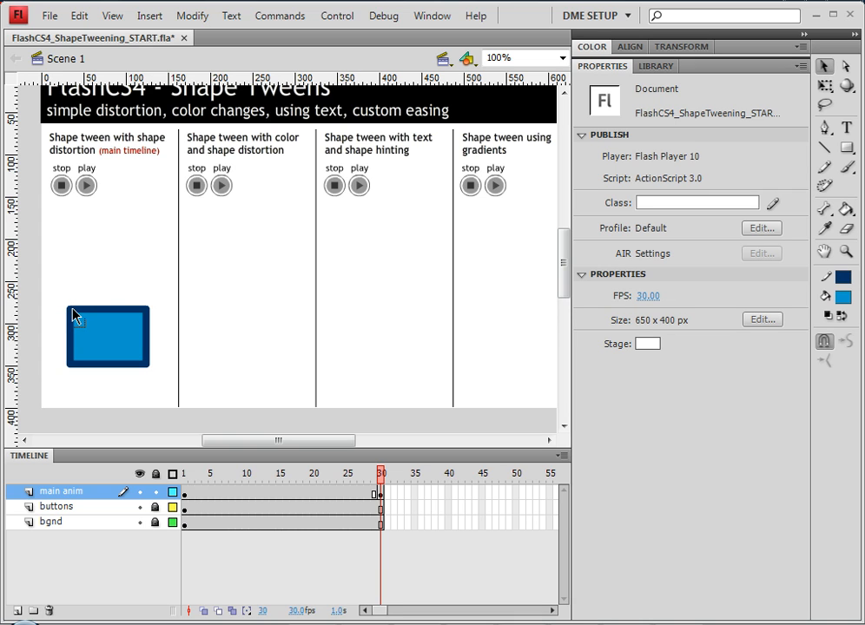
# - Pull its top corners up and outward to form a trapezoid
pyautogui.moveTo(68, 306); pyautogui.dragTo(56, 287)
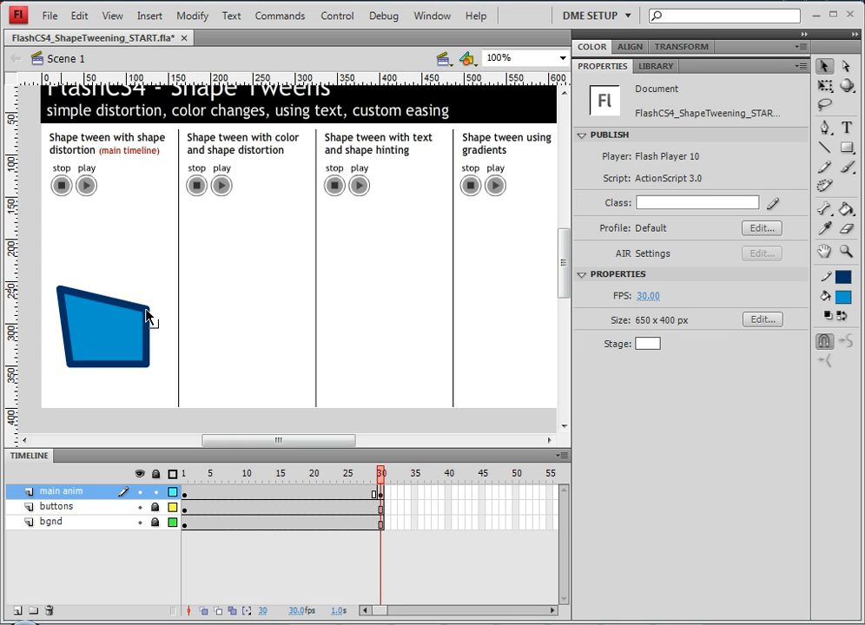
pyautogui.moveTo(146, 310); pyautogui.dragTo(170, 286)
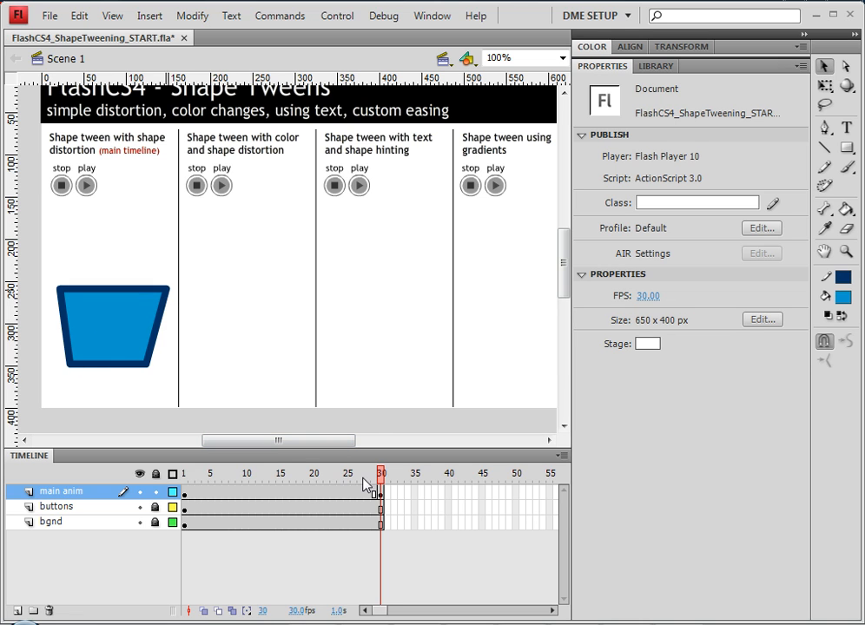
pyautogui.moveTo(364, 479); pyautogui.dragTo(305, 476)
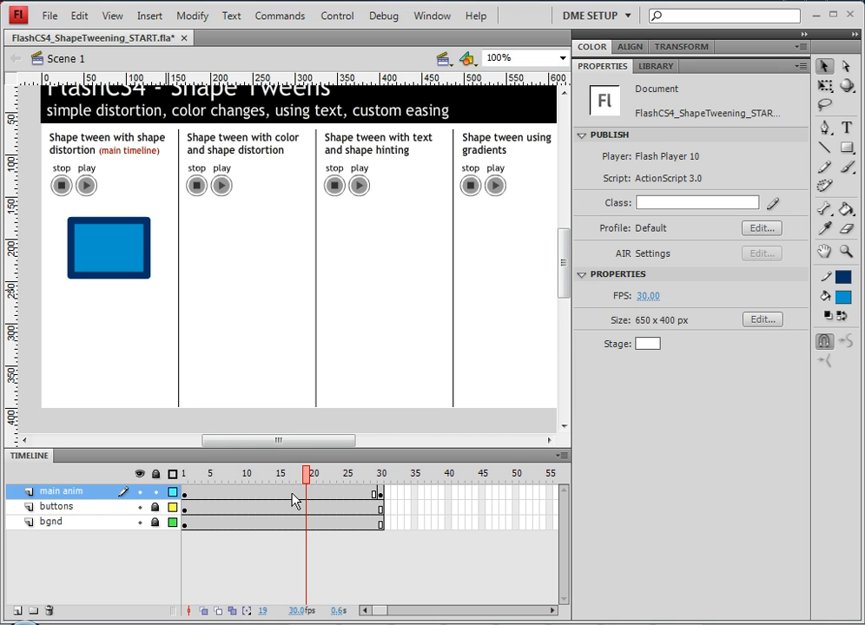
# - Create a shape tween on main anim from frame 1 to 30 and scrub to preview the morph
pyautogui.rightClick(293, 495)
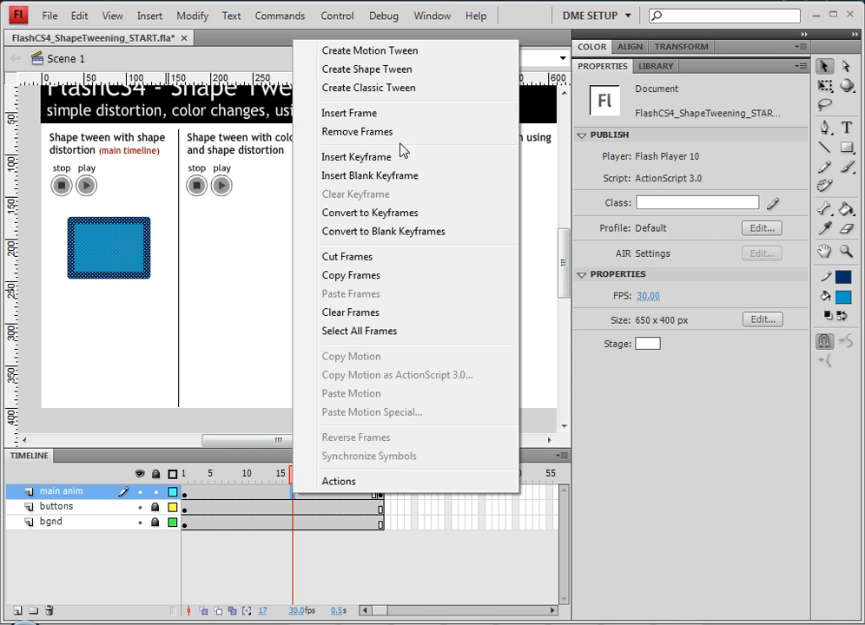
pyautogui.click(358, 75)
pyautogui.moveTo(293, 473); pyautogui.dragTo(158, 491)
pyautogui.moveTo(218, 483); pyautogui.dragTo(388, 483)
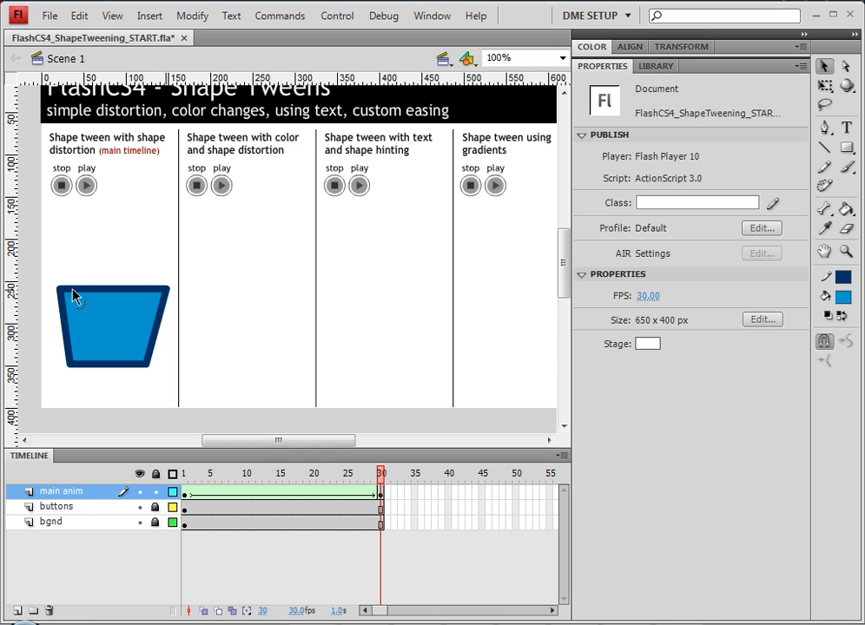
pyautogui.moveTo(185, 476); pyautogui.dragTo(387, 478)
# - At frame 30, raise the top-left corner and bend the trapezoid's sides outward
pyautogui.click(380, 494)
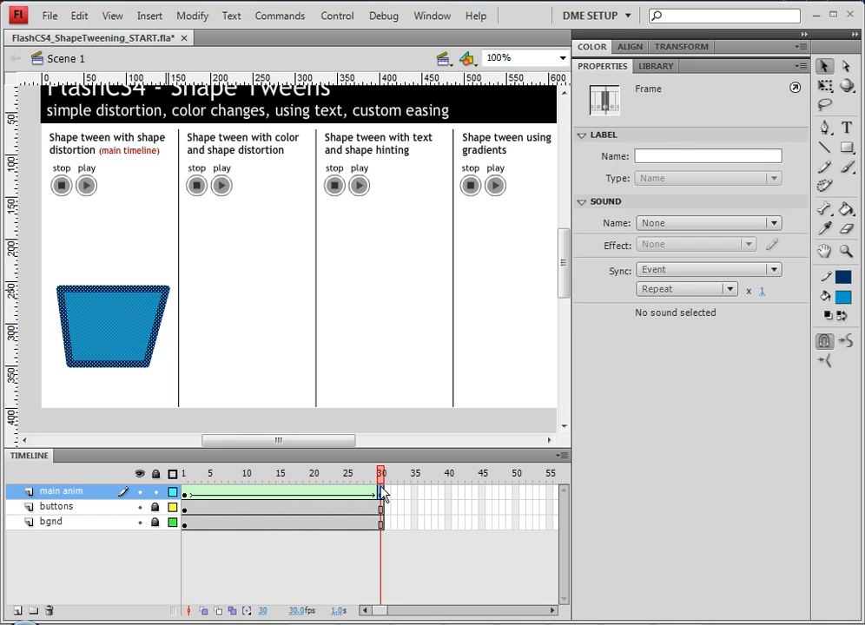
pyautogui.click(59, 271)
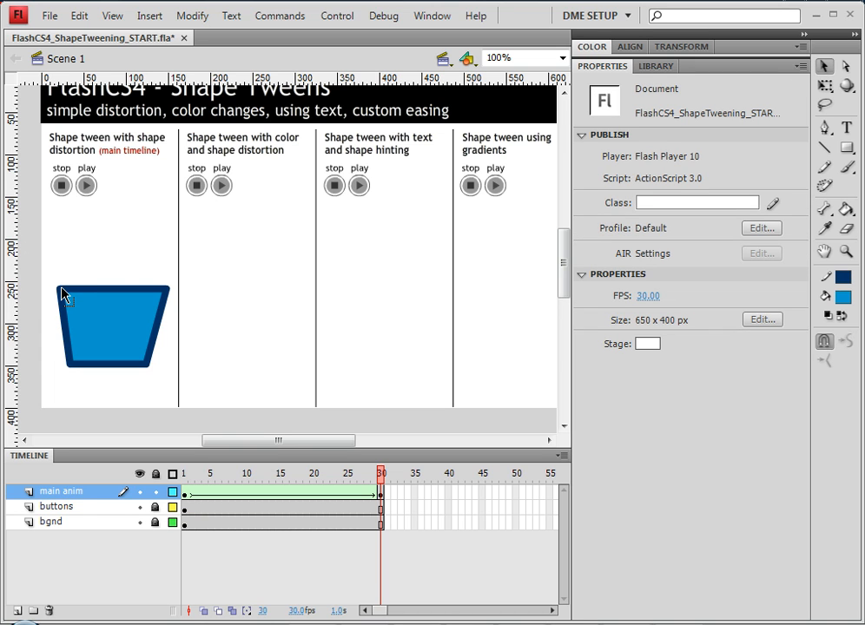
pyautogui.moveTo(60, 289); pyautogui.dragTo(52, 275)
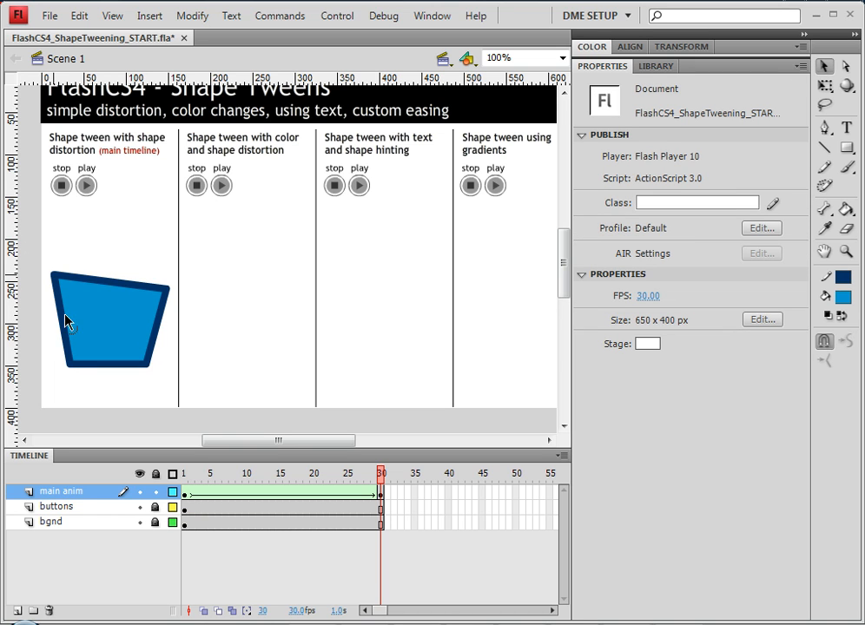
pyautogui.moveTo(63, 328); pyautogui.dragTo(49, 329)
pyautogui.moveTo(159, 343); pyautogui.dragTo(176, 349)
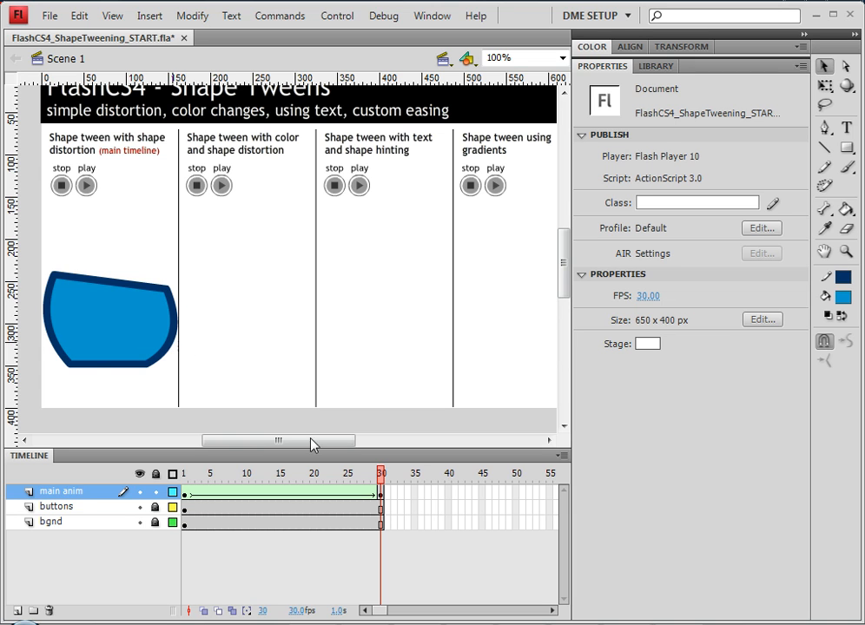
# - At frame 1, bow the rectangle's top and bottom edges downward into a cup and preview
pyautogui.moveTo(367, 475); pyautogui.dragTo(158, 473)
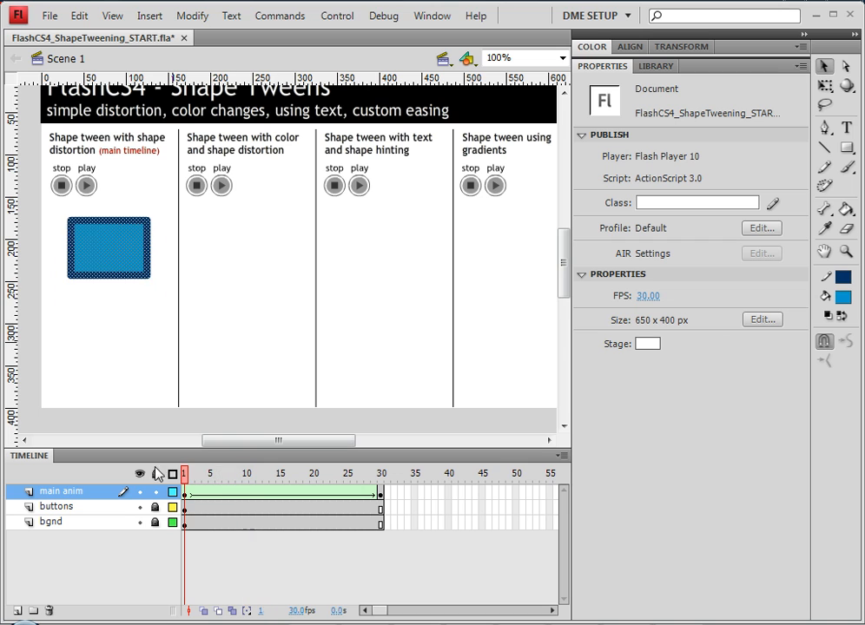
pyautogui.click(121, 327)
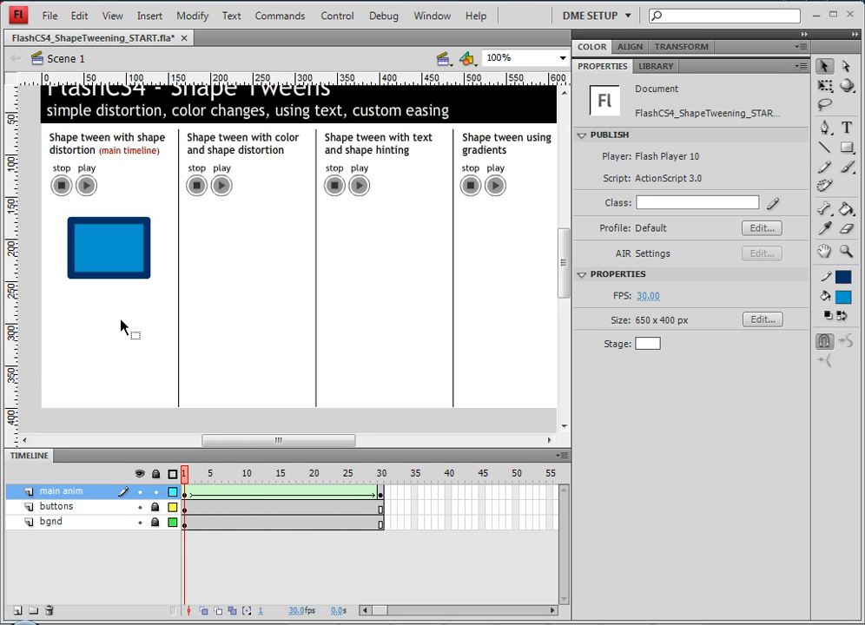
pyautogui.moveTo(110, 279); pyautogui.dragTo(110, 289)
pyautogui.moveTo(108, 223); pyautogui.dragTo(112, 249)
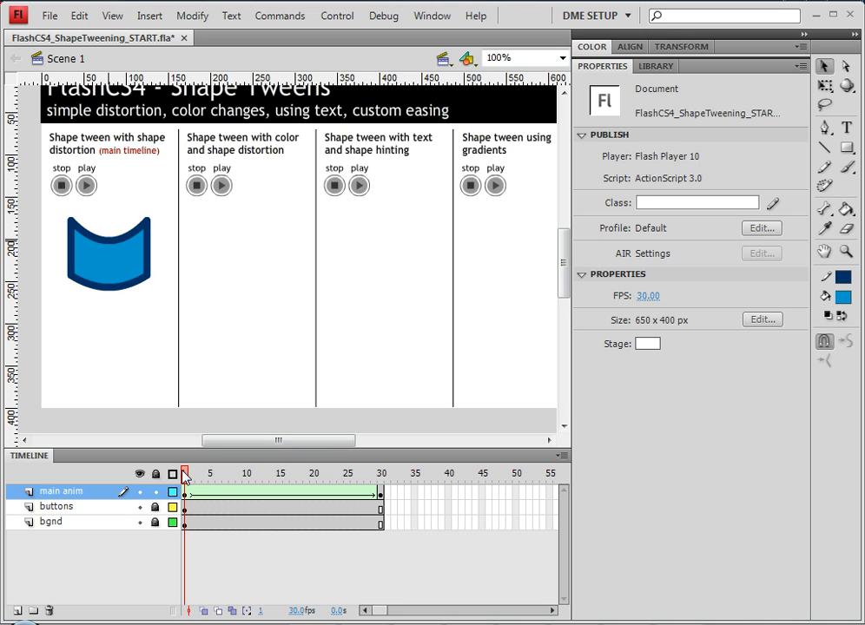
pyautogui.moveTo(184, 476); pyautogui.dragTo(396, 510)
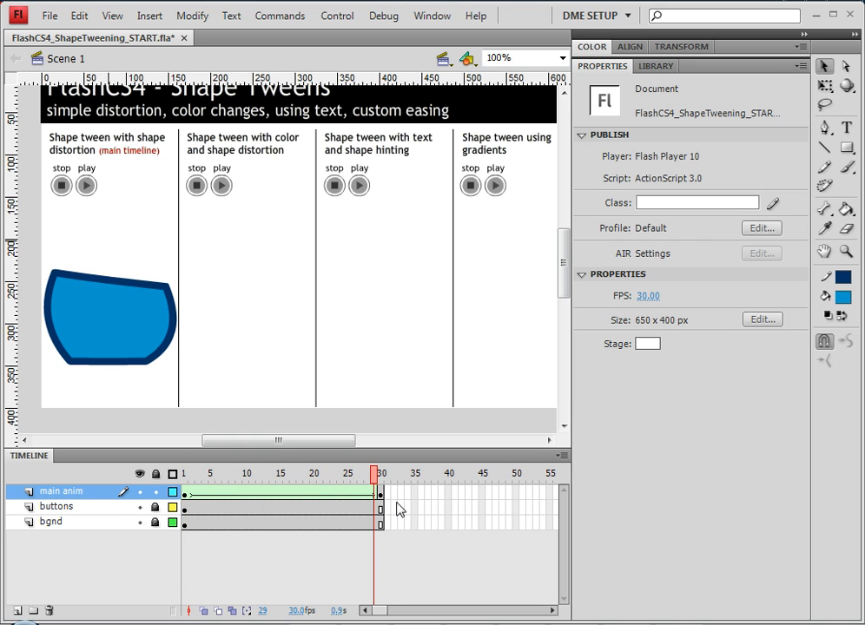
# - Recolour the frame-30 shape with a red outline and a yellow fill
pyautogui.click(174, 338)
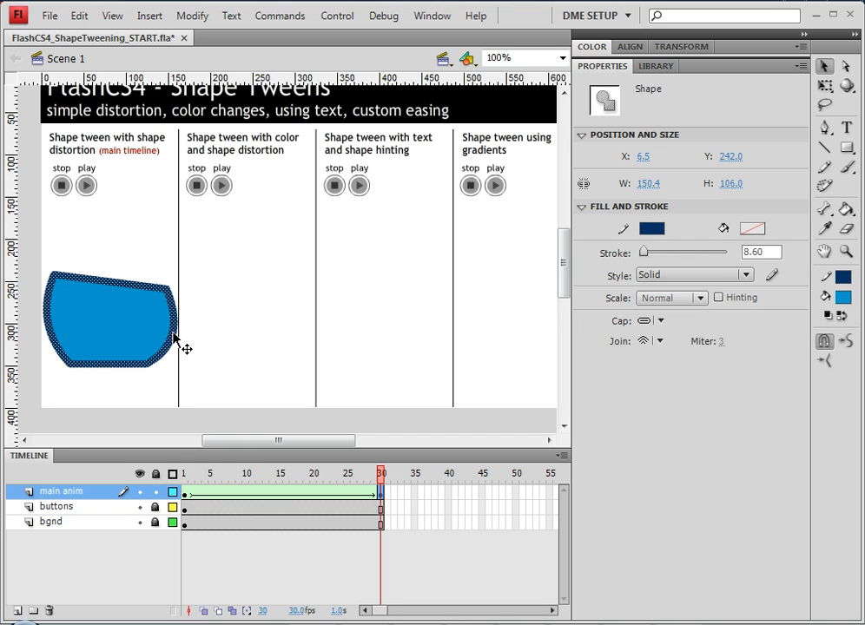
pyautogui.click(651, 228)
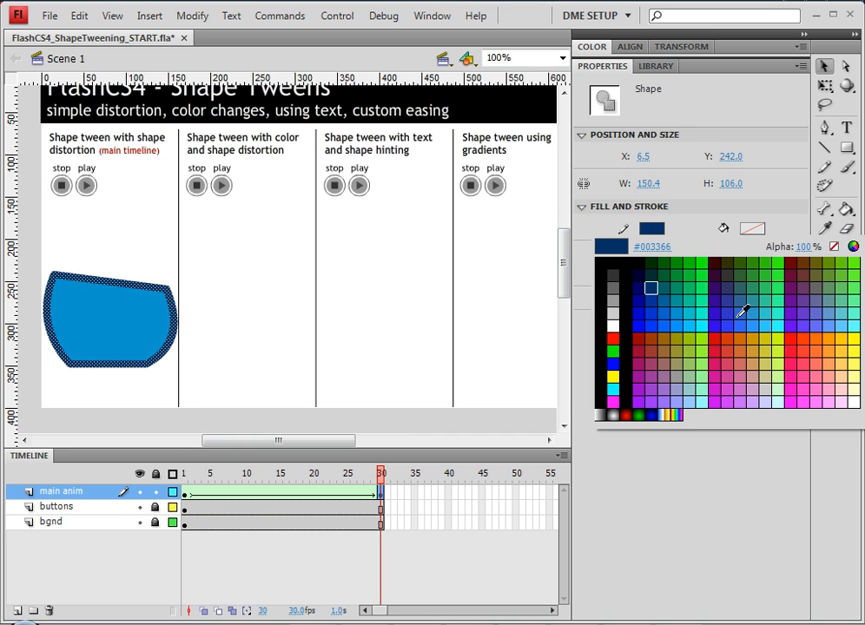
pyautogui.click(719, 335)
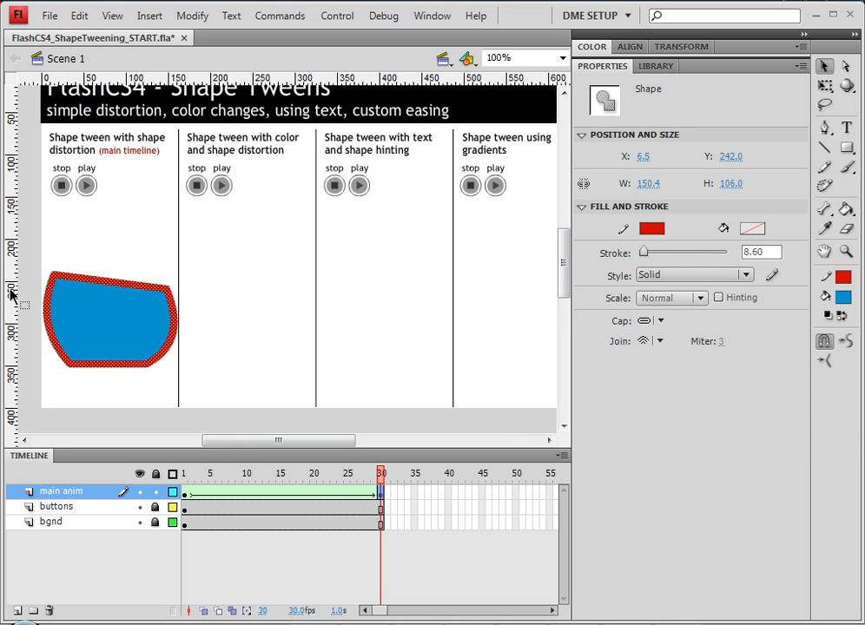
pyautogui.doubleClick(96, 342)
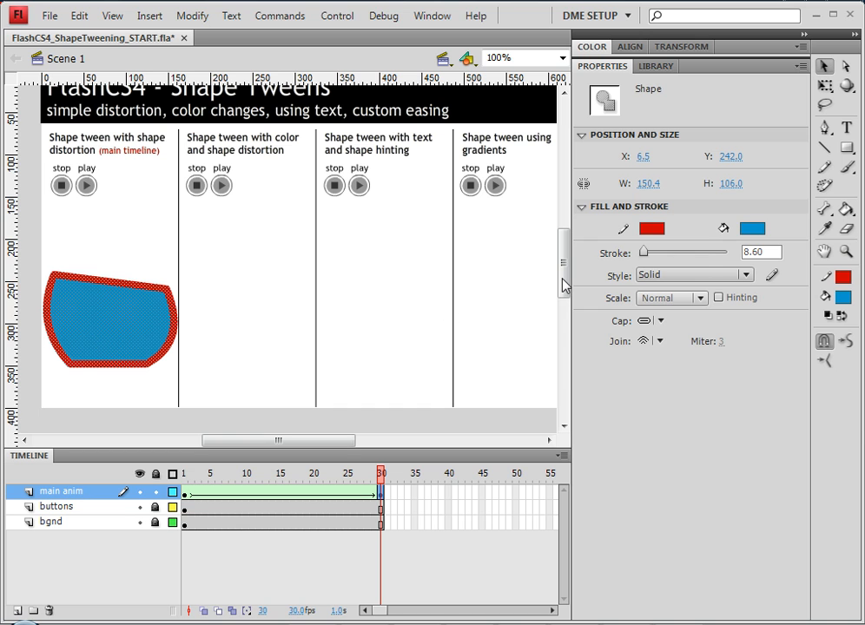
pyautogui.click(752, 228)
pyautogui.click(829, 325)
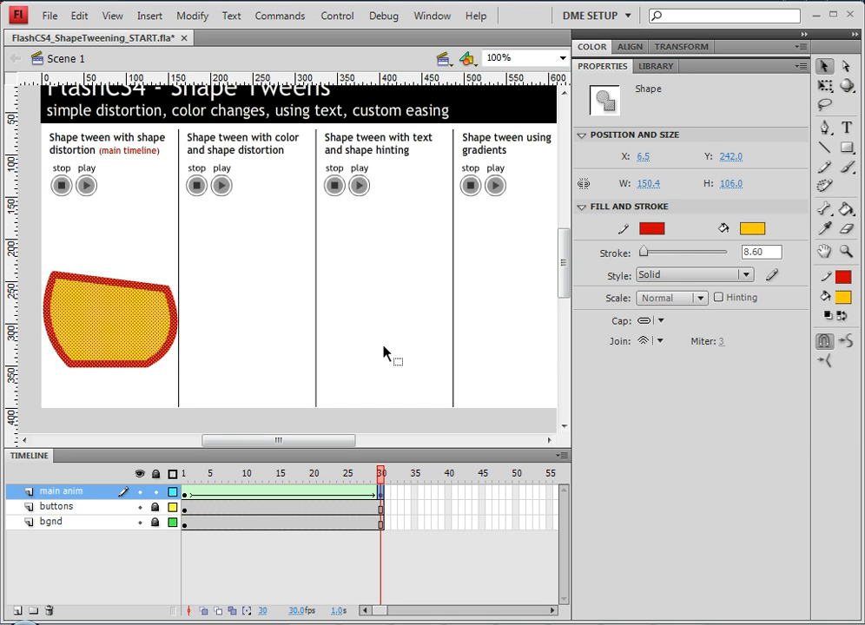
pyautogui.moveTo(382, 476); pyautogui.dragTo(396, 493)
pyautogui.click(228, 296)
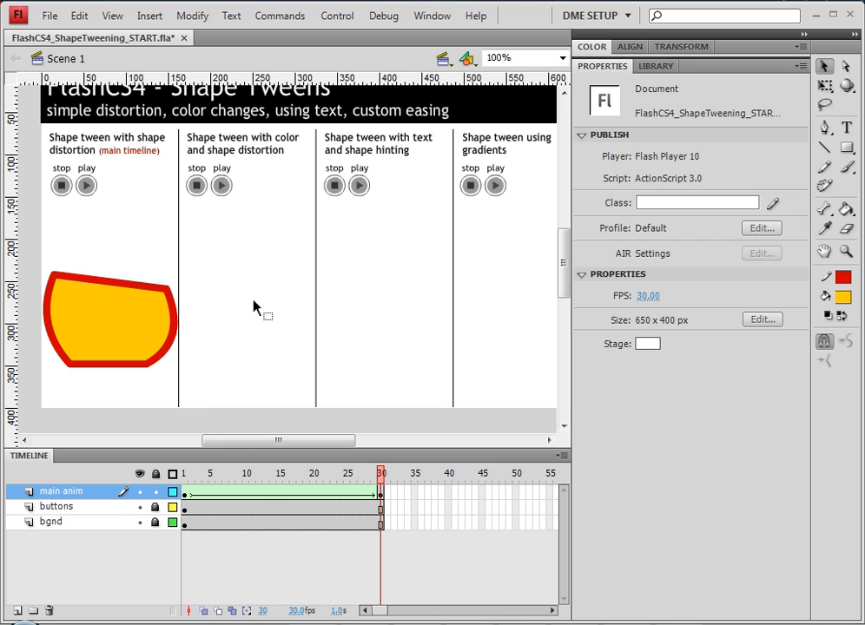
# - Add a new layer above main anim named 'anims'
pyautogui.click(16, 612)
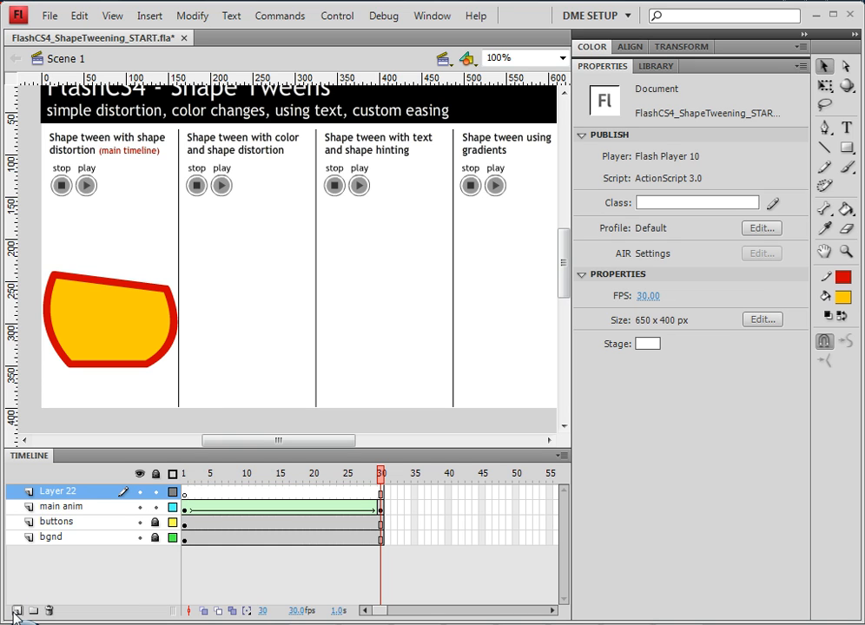
pyautogui.doubleClick(66, 493)
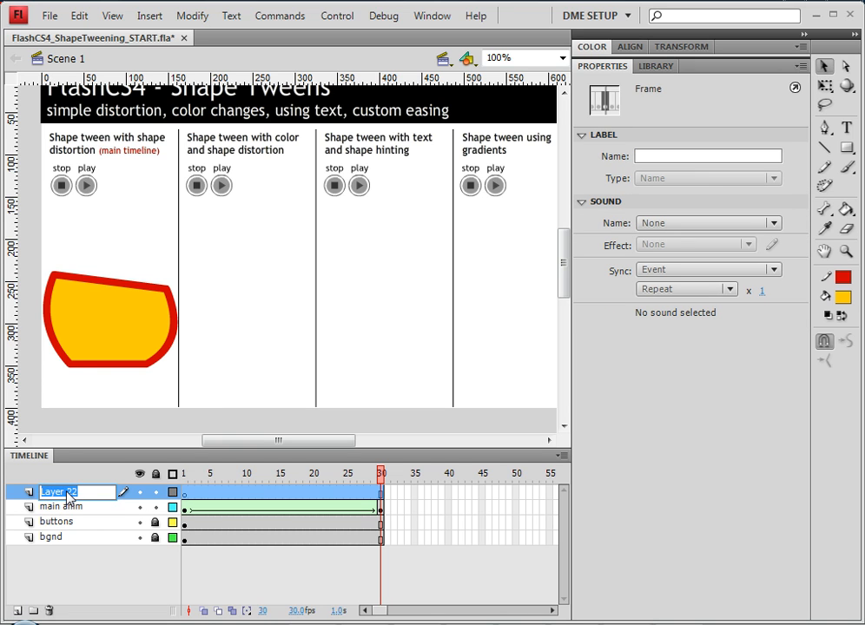
pyautogui.write('anims')
pyautogui.press('Return')
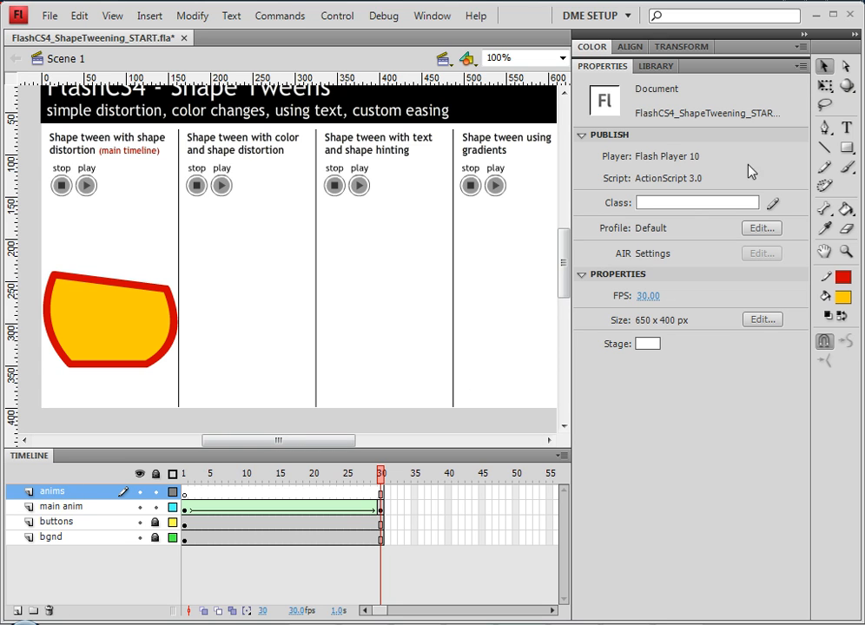
# - Draw a red-bordered yellow 104 × 119 rectangle in the second column, break it apart, and disable Object Drawing
pyautogui.click(846, 150)
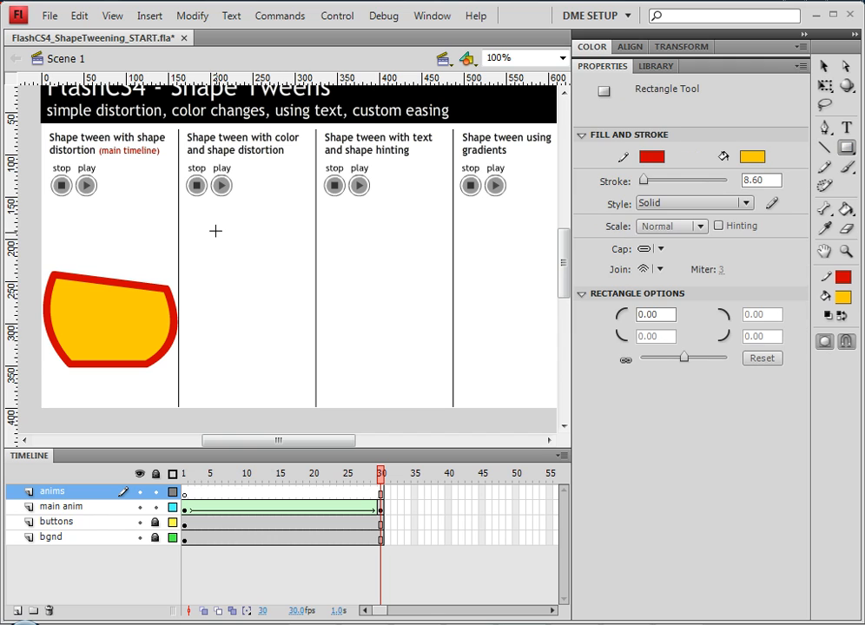
pyautogui.moveTo(204, 223)
pyautogui.mouseDown()
pyautogui.moveTo(230, 272)
pyautogui.moveTo(291, 327)
pyautogui.mouseUp()
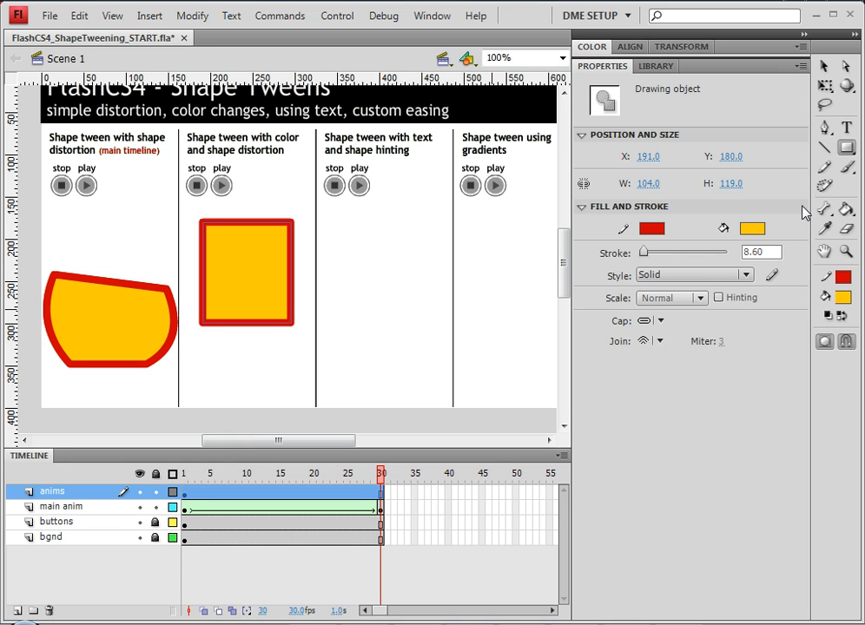
pyautogui.hotkey('ctrl', 'b')
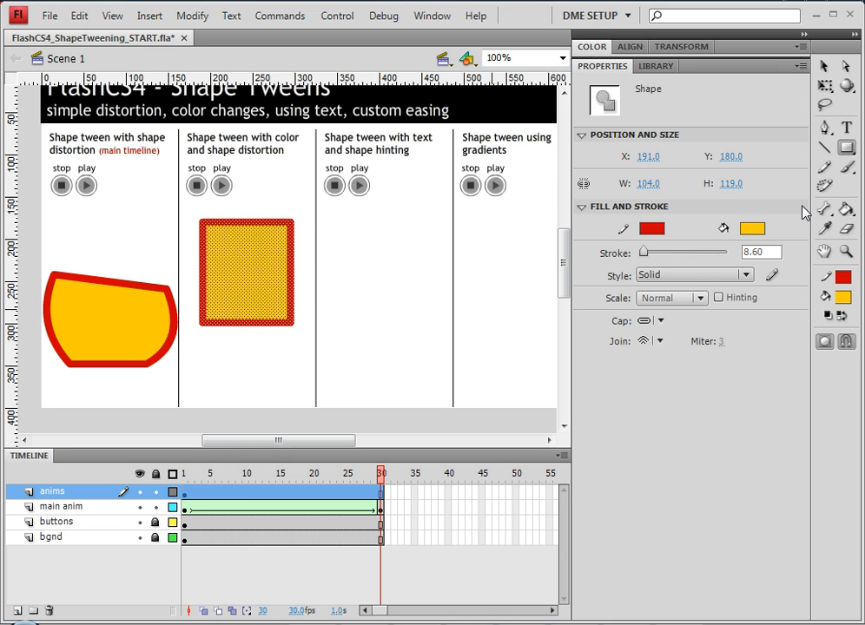
pyautogui.click(825, 344)
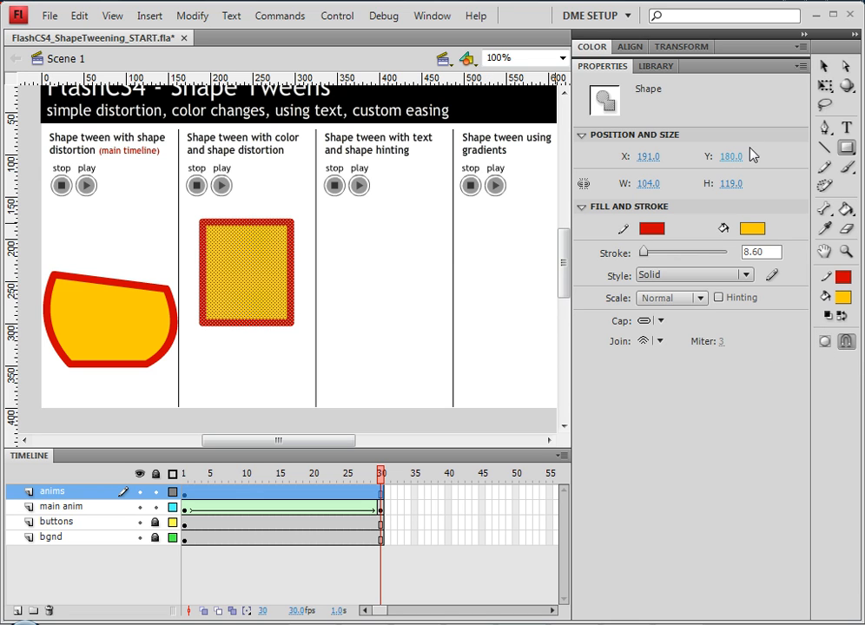
pyautogui.click(825, 73)
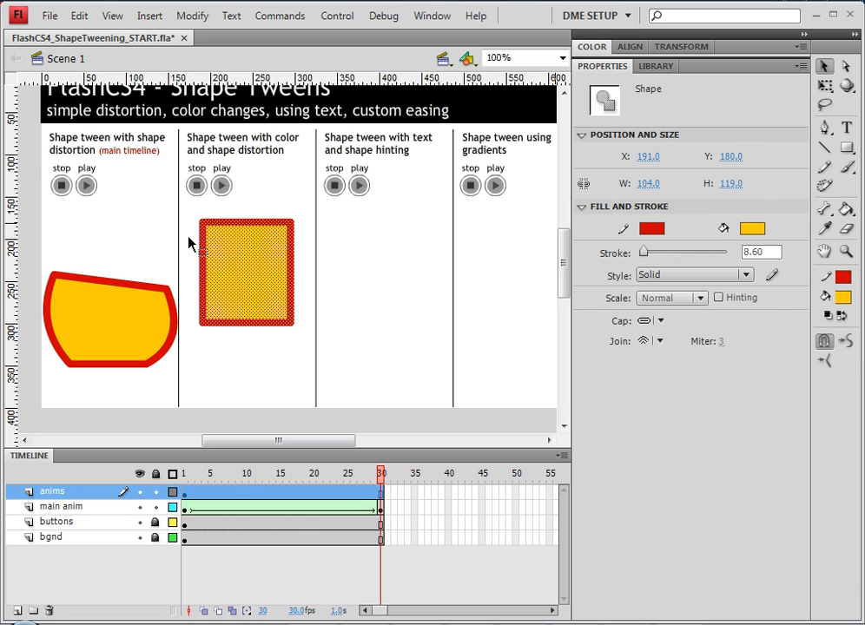
pyautogui.click(190, 242)
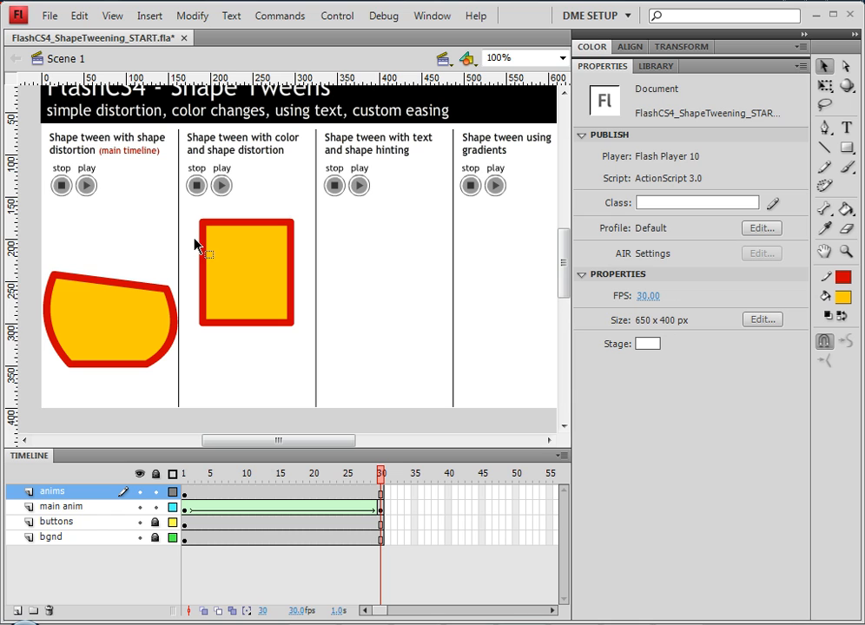
# - Colour an upper band of the yellow rectangle teal and a lower band green, then select it all
pyautogui.moveTo(193, 239); pyautogui.dragTo(305, 262)
pyautogui.click(753, 228)
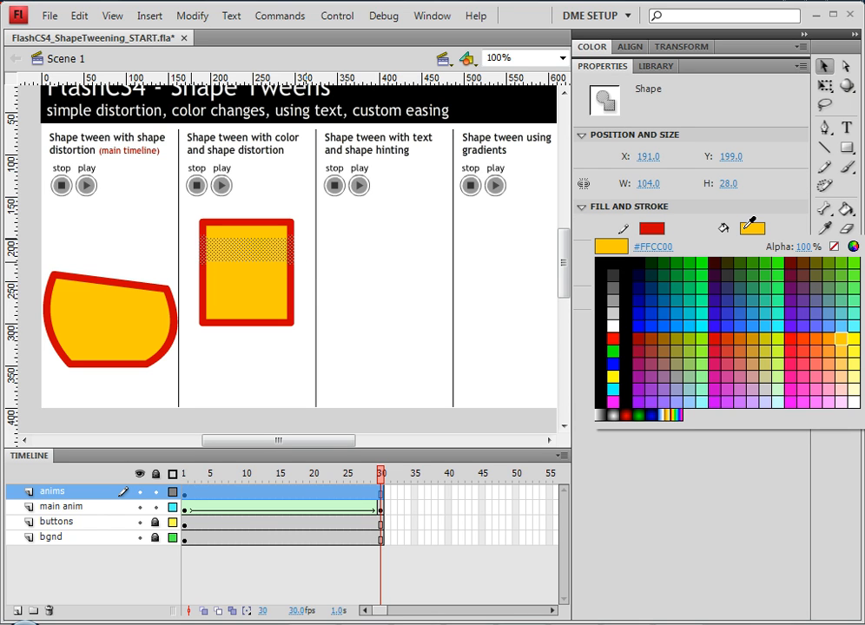
pyautogui.click(757, 295)
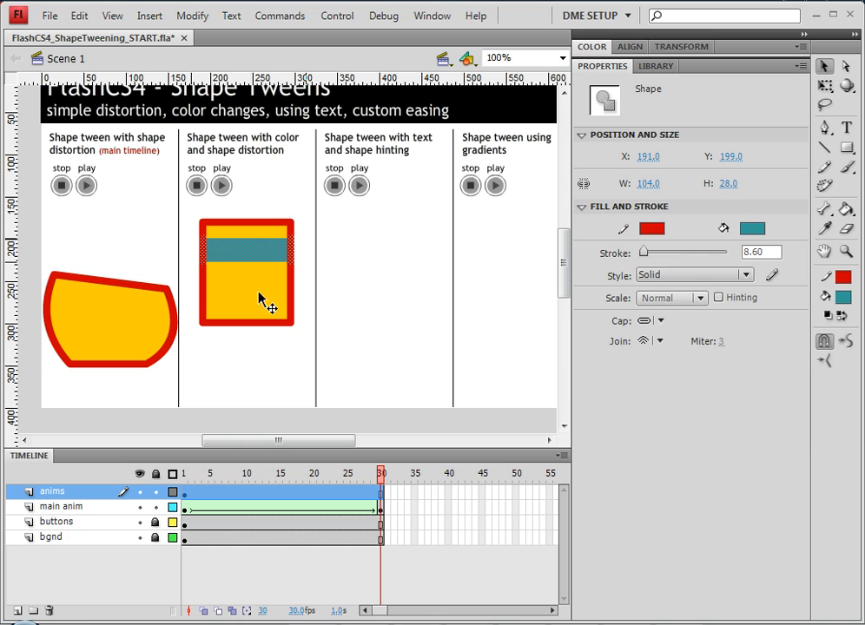
pyautogui.moveTo(190, 281); pyautogui.dragTo(303, 309)
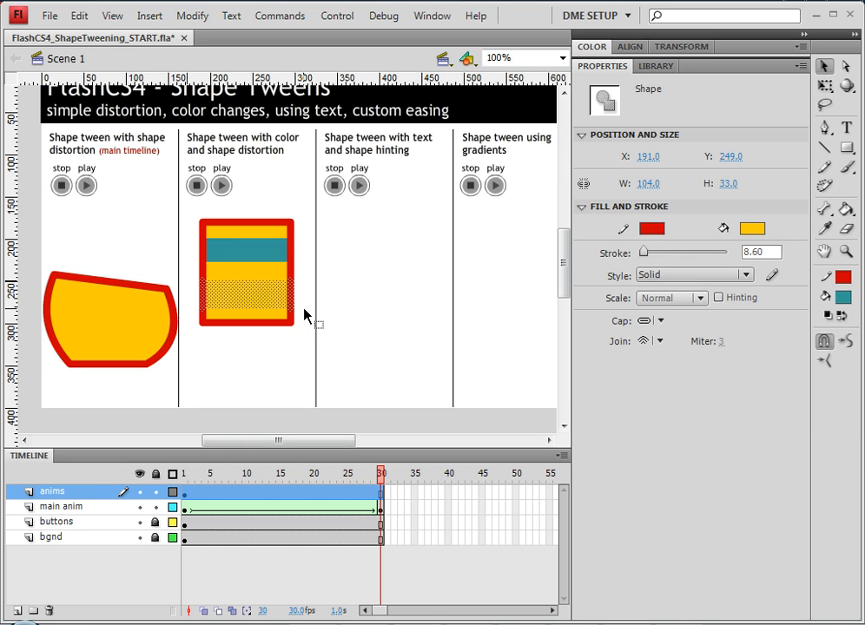
pyautogui.click(753, 228)
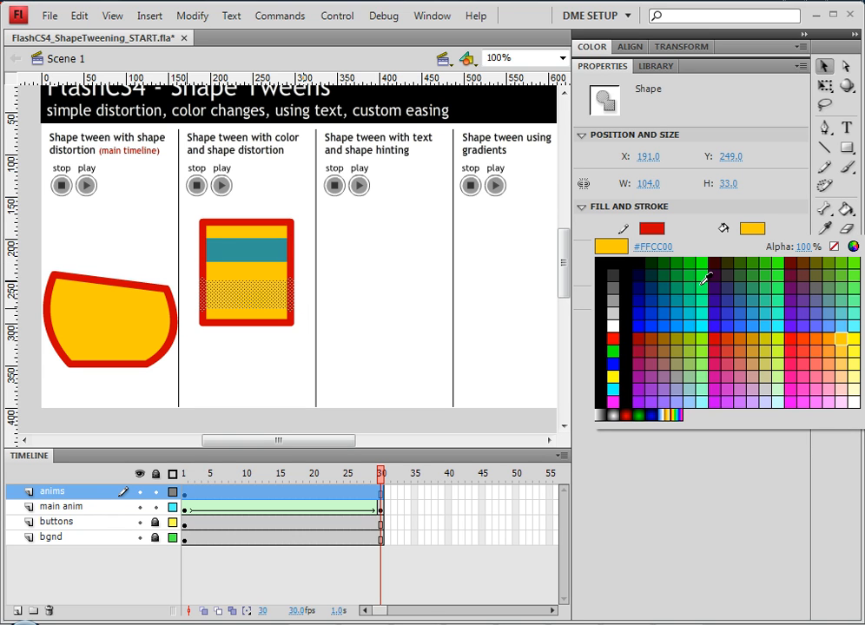
pyautogui.click(690, 265)
pyautogui.click(262, 367)
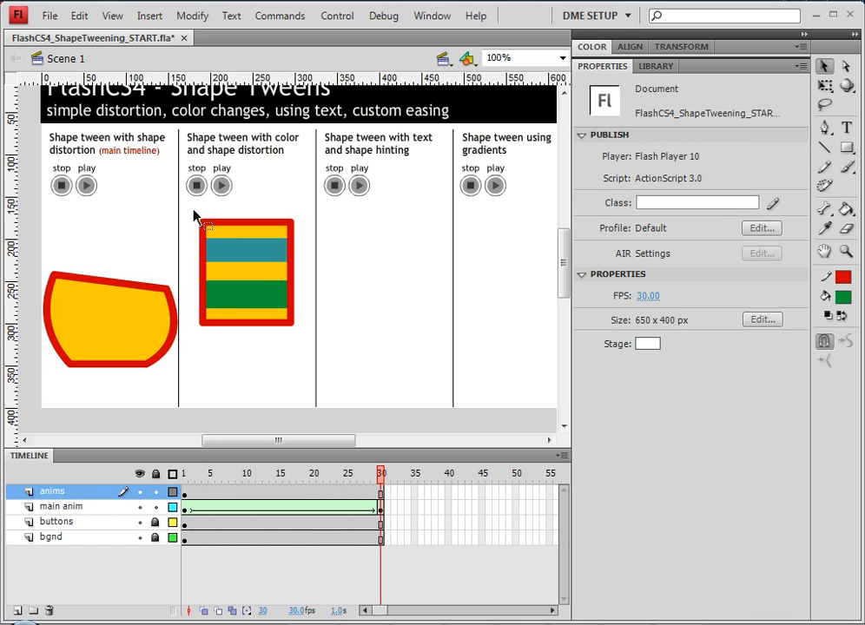
pyautogui.moveTo(193, 211); pyautogui.dragTo(306, 347)
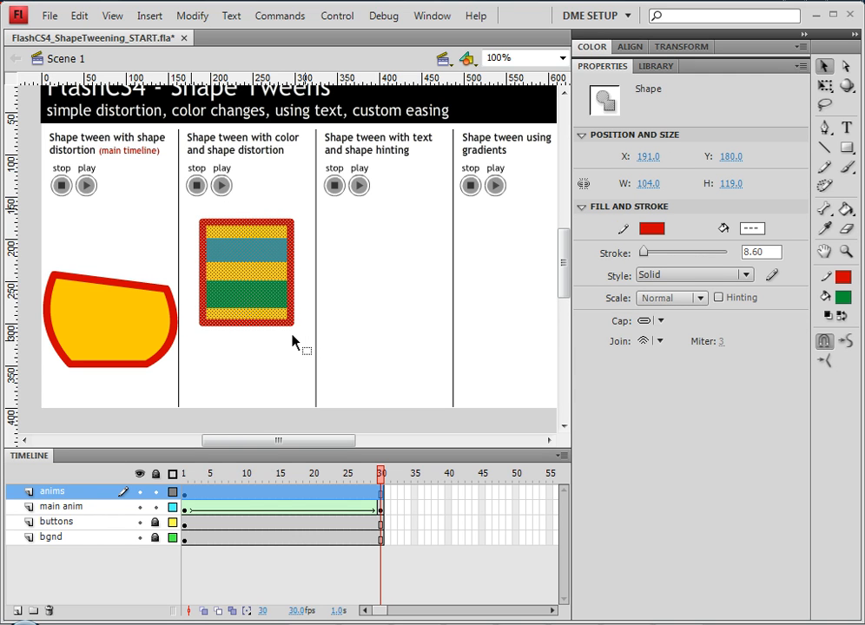
# - Convert the striped rectangle into a Movie Clip named 'shape distortion ANIM' and enter it for editing
pyautogui.rightClick(257, 289)
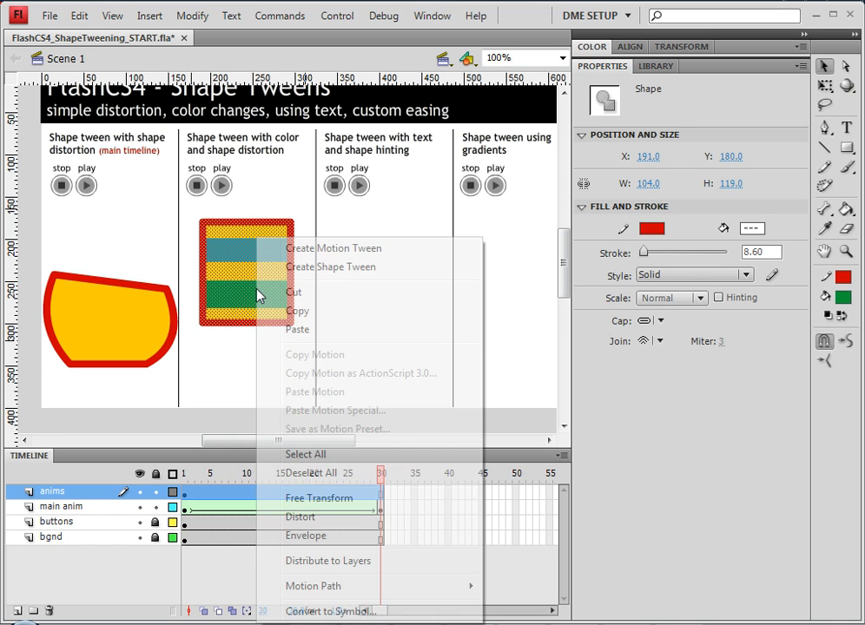
pyautogui.click(356, 612)
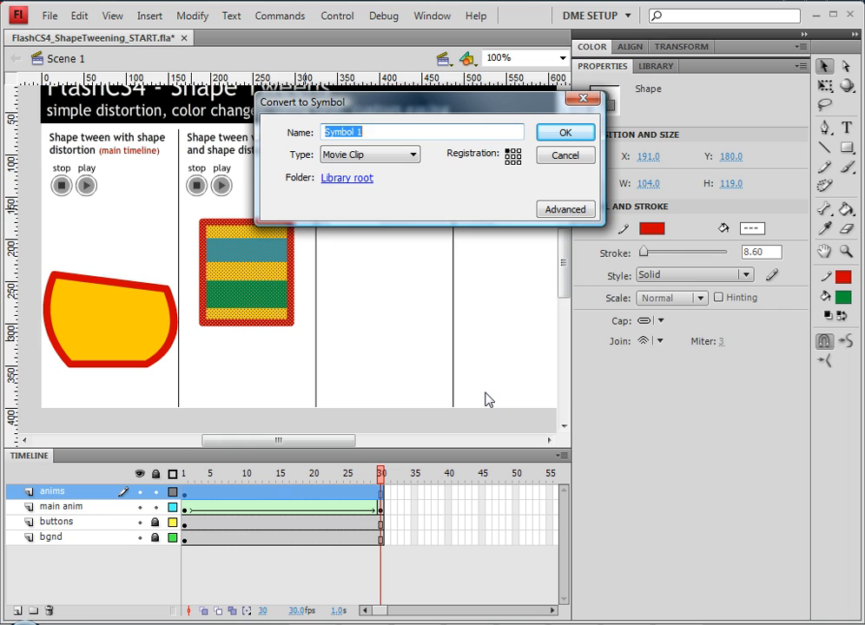
pyautogui.write('shape distortion ANIM')
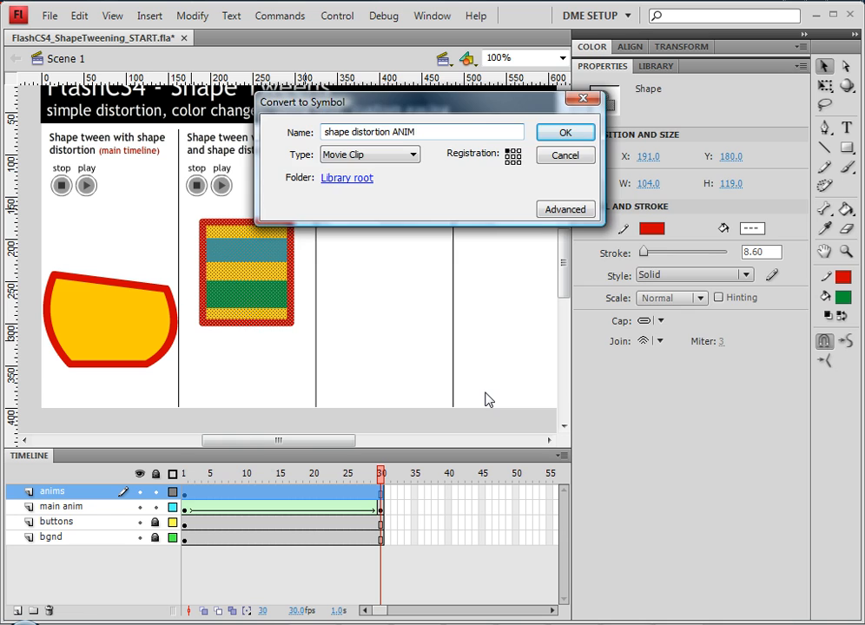
pyautogui.press('Return')
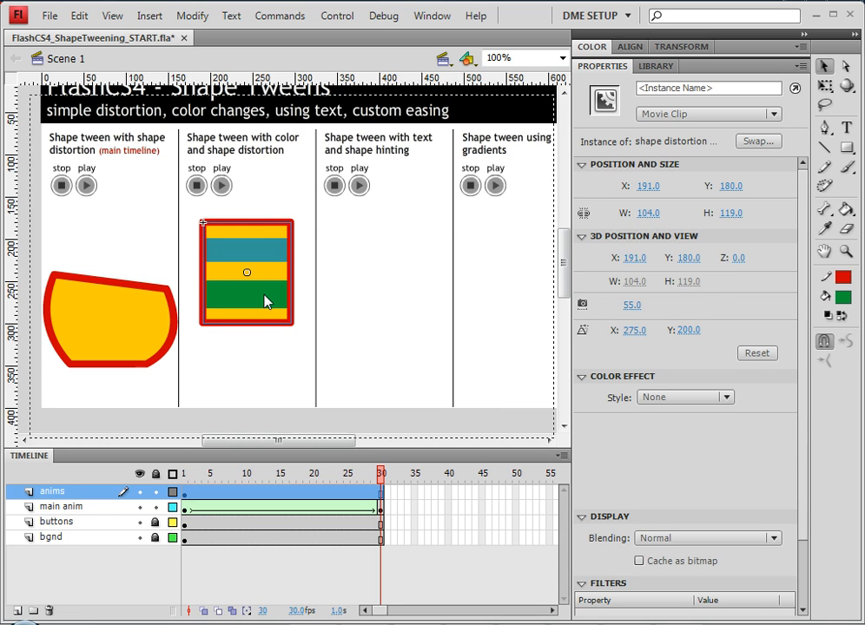
pyautogui.doubleClick(265, 301)
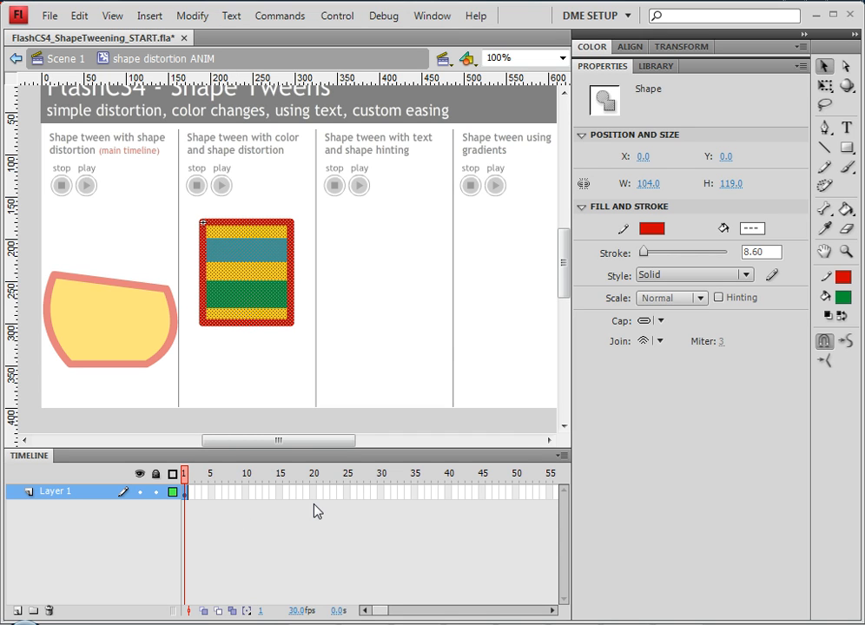
# - Insert a keyframe at frame 30 on Layer 1 and select the striped rectangle there
pyautogui.rightClick(380, 495)
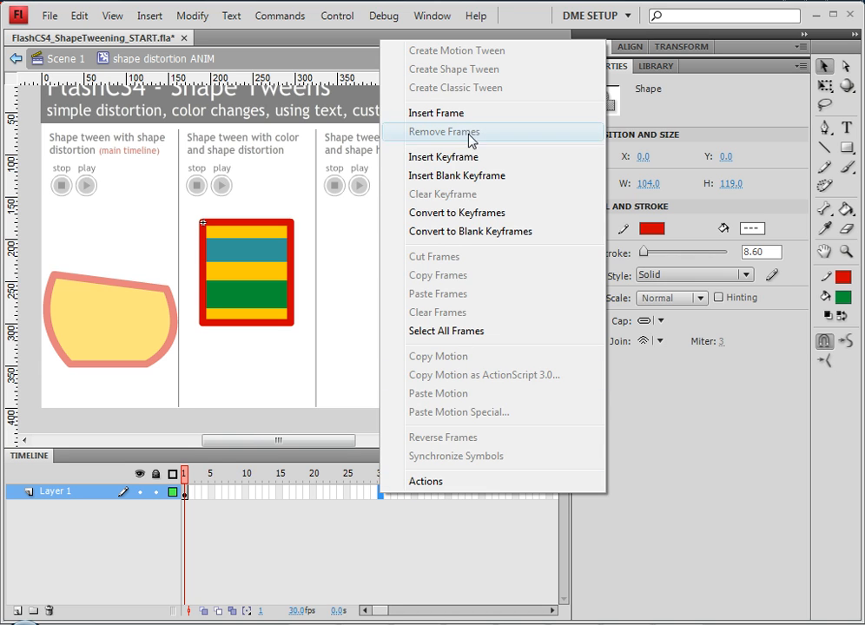
pyautogui.click(469, 158)
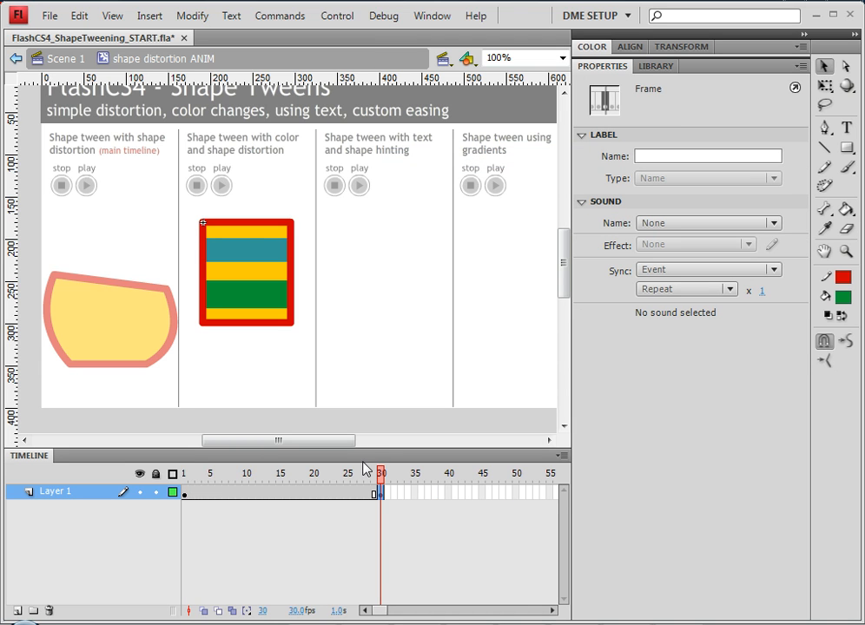
pyautogui.moveTo(189, 209); pyautogui.dragTo(303, 342)
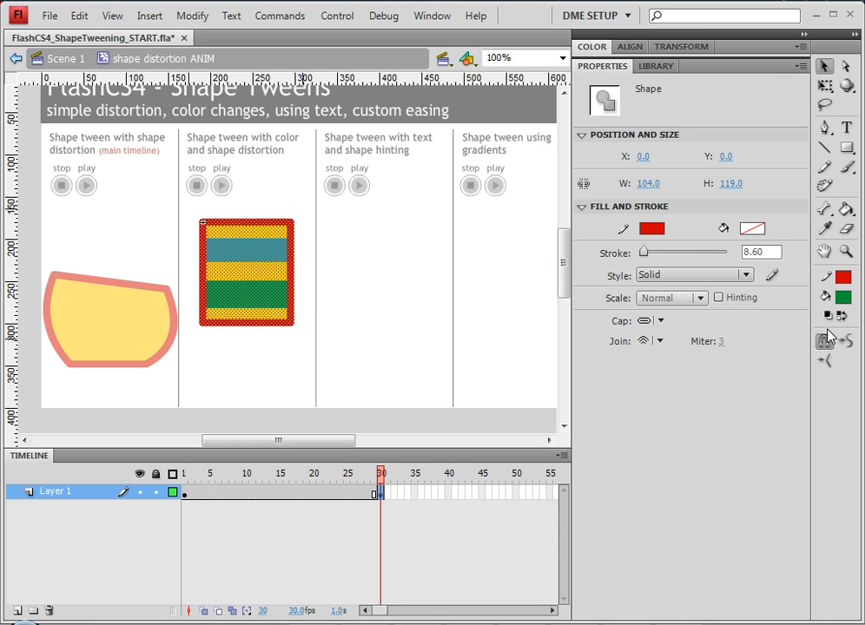
# - Distort the frame-30 rectangle's corners with Free Transform into a tilted 131.3 × 197.2 quadrilateral
pyautogui.click(824, 88)
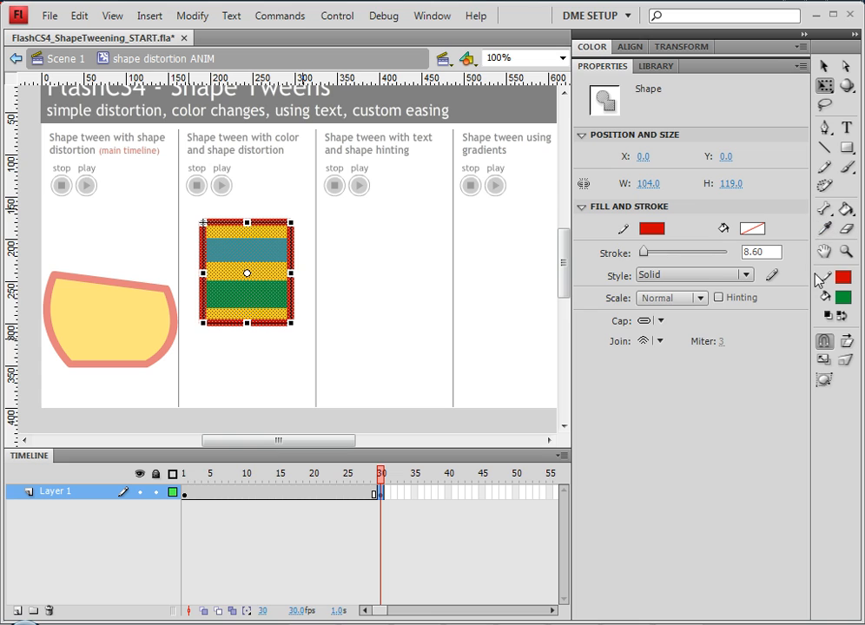
pyautogui.click(846, 366)
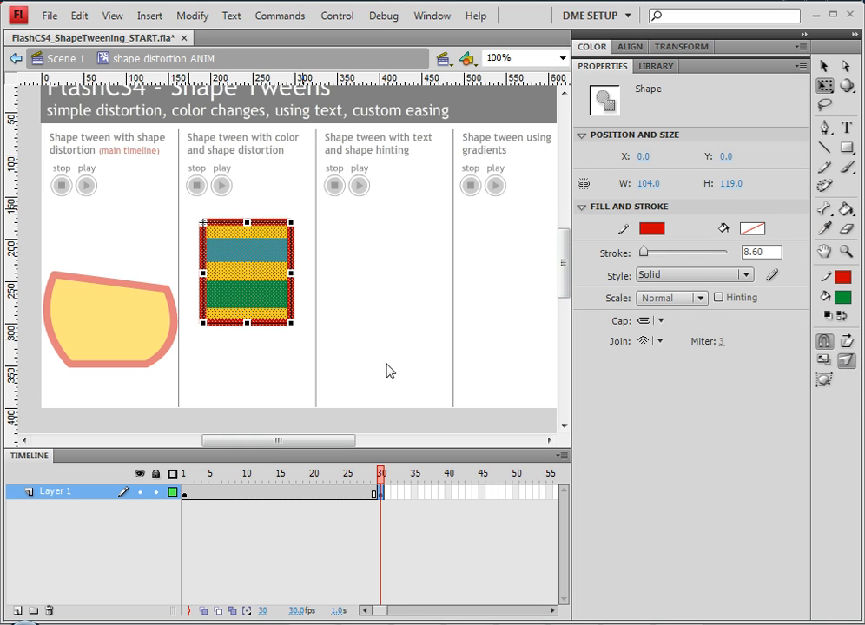
pyautogui.moveTo(205, 324); pyautogui.dragTo(202, 366)
pyautogui.moveTo(202, 222); pyautogui.dragTo(188, 247)
pyautogui.moveTo(295, 224); pyautogui.dragTo(303, 206)
pyautogui.moveTo(294, 328); pyautogui.dragTo(305, 300)
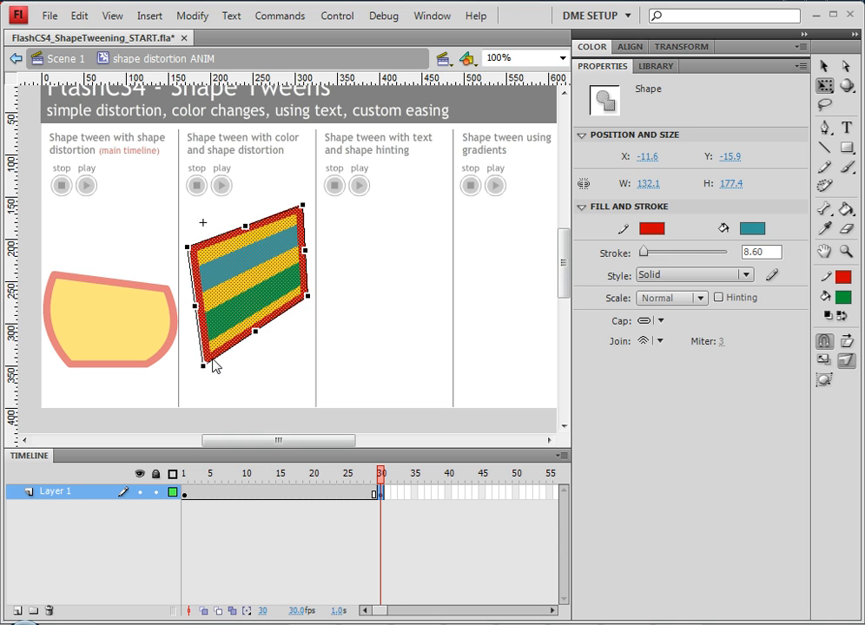
pyautogui.moveTo(205, 371); pyautogui.dragTo(209, 391)
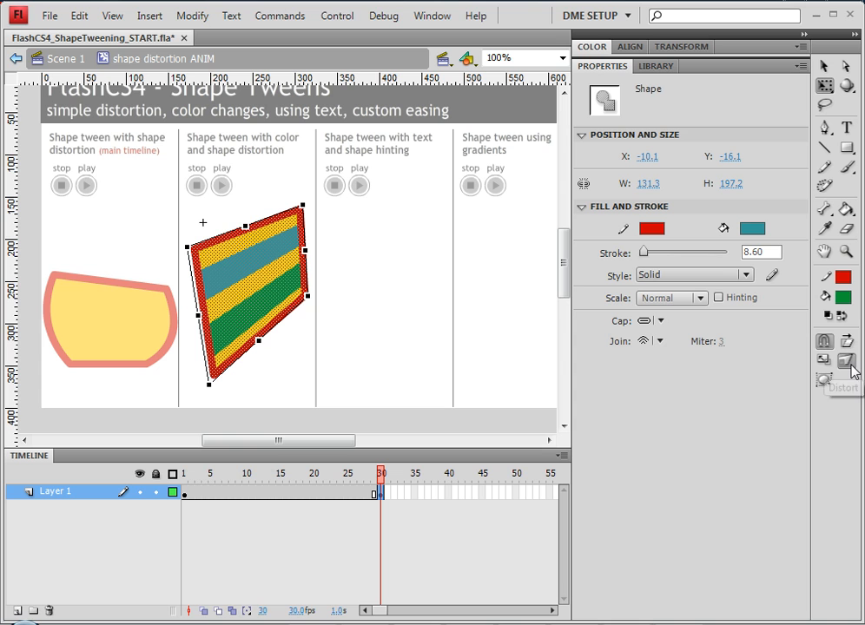
# - Create a shape tween across frames 1–30 and scrub the playhead to preview the morph
pyautogui.rightClick(280, 494)
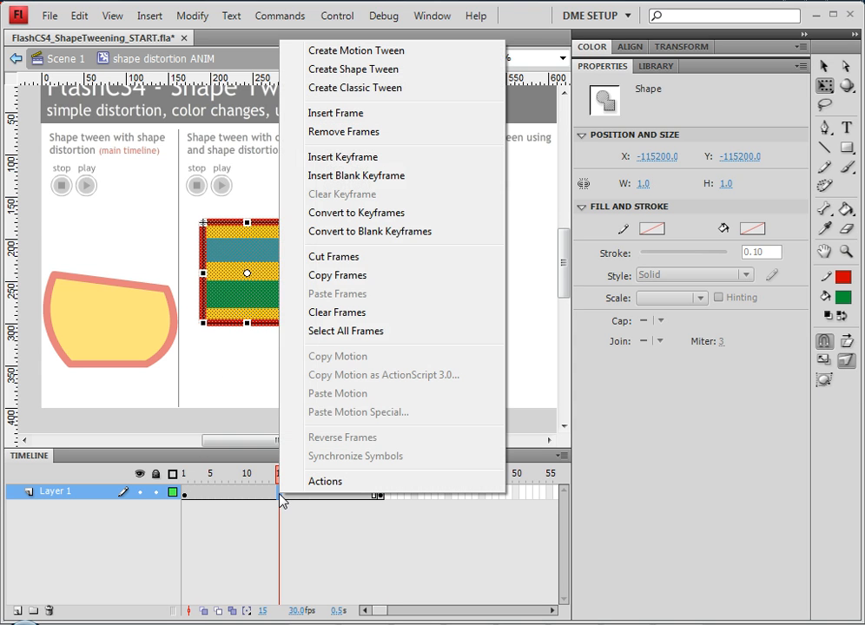
pyautogui.click(358, 69)
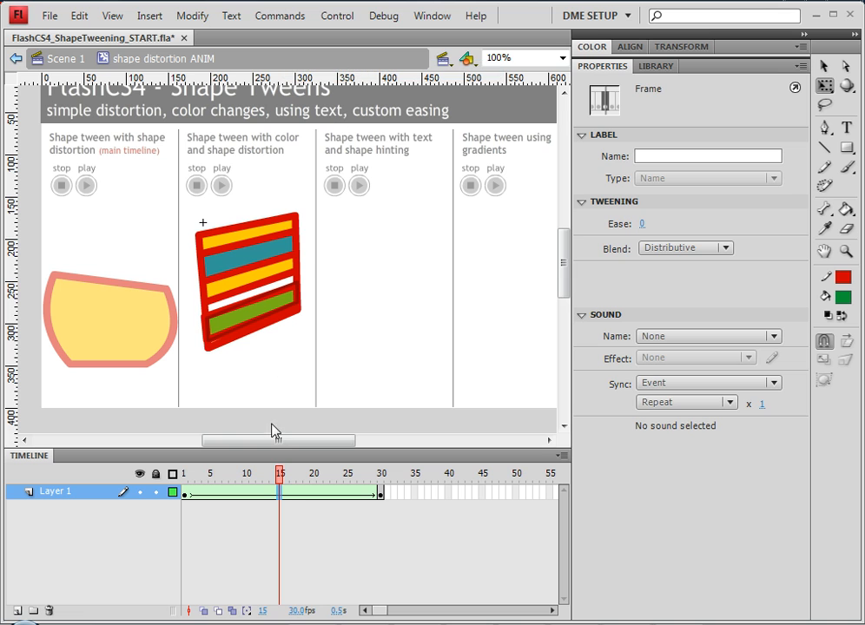
pyautogui.click(266, 483)
pyautogui.moveTo(280, 483); pyautogui.dragTo(387, 474)
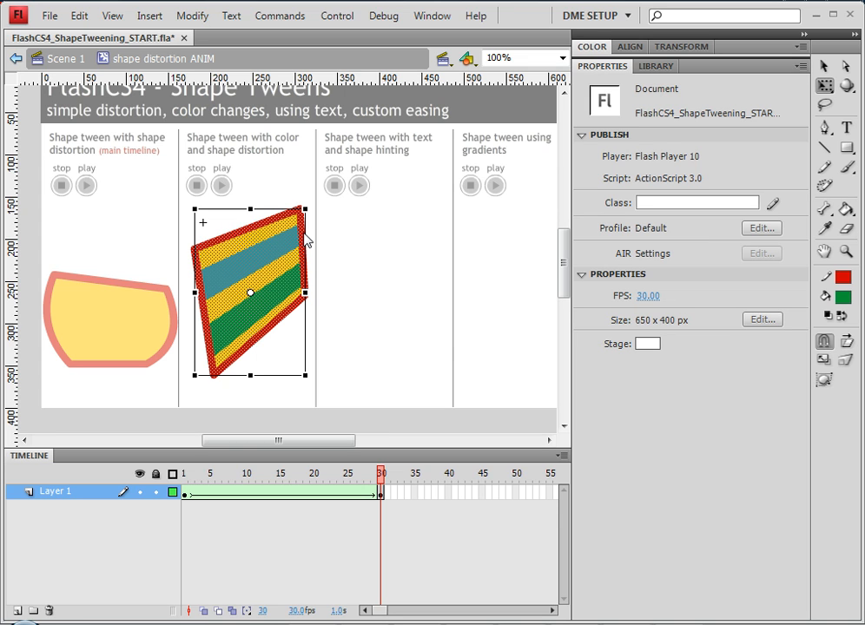
# - Convert the frame-30 shape's red outline into a fill with Convert Lines to Fills
pyautogui.click(192, 15)
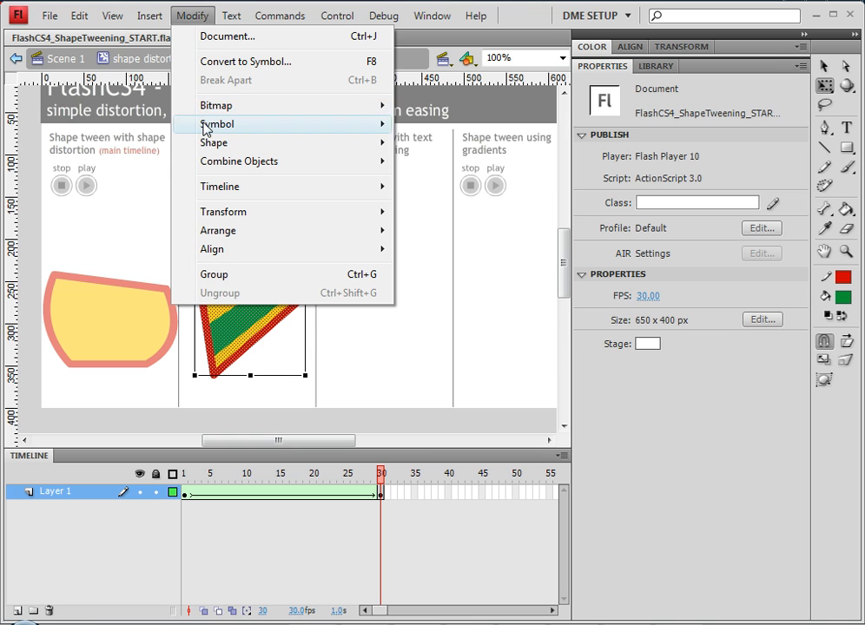
pyautogui.moveTo(207, 149)
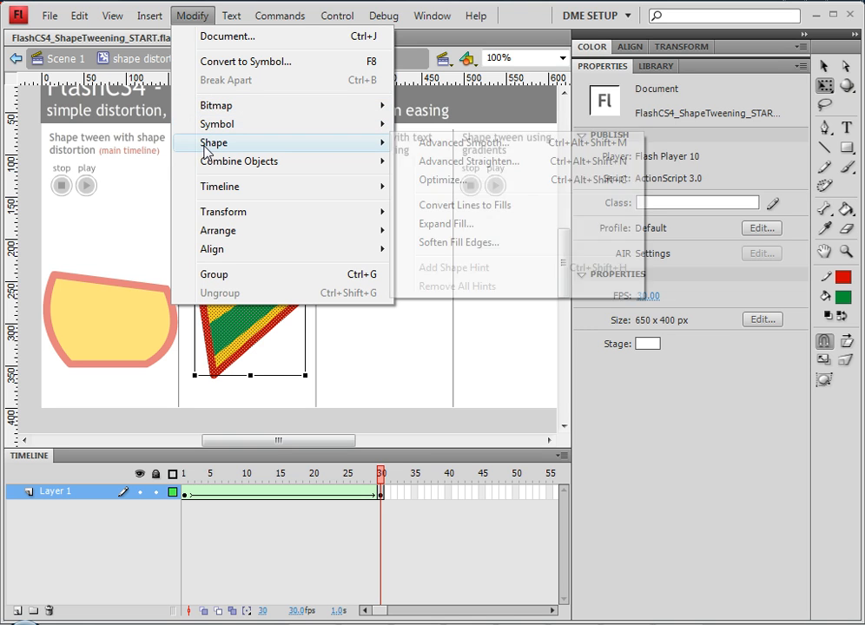
pyautogui.click(454, 206)
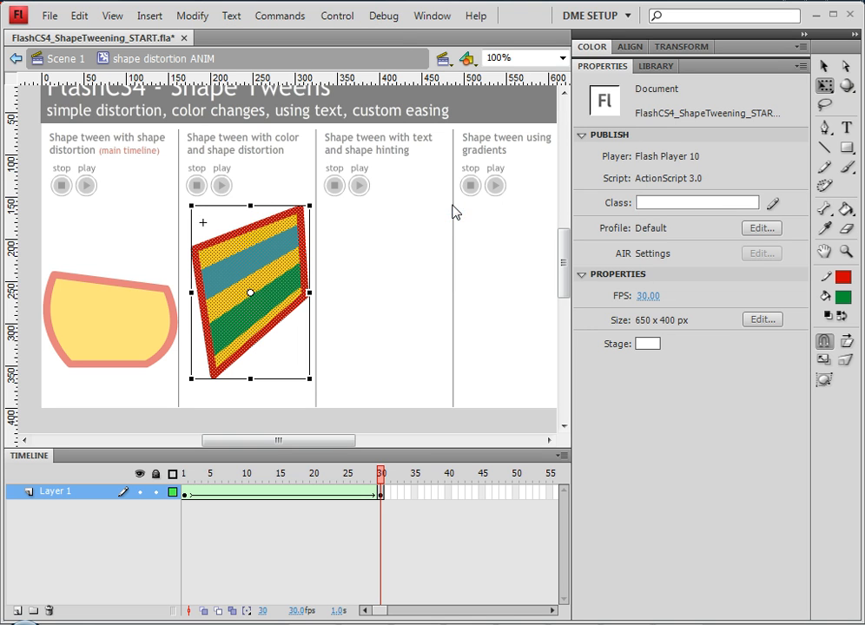
# - Convert the frame-1 rectangle's red outline into a fill too, then scrub the tween to check
pyautogui.click(187, 494)
pyautogui.click(187, 493)
pyautogui.click(205, 227)
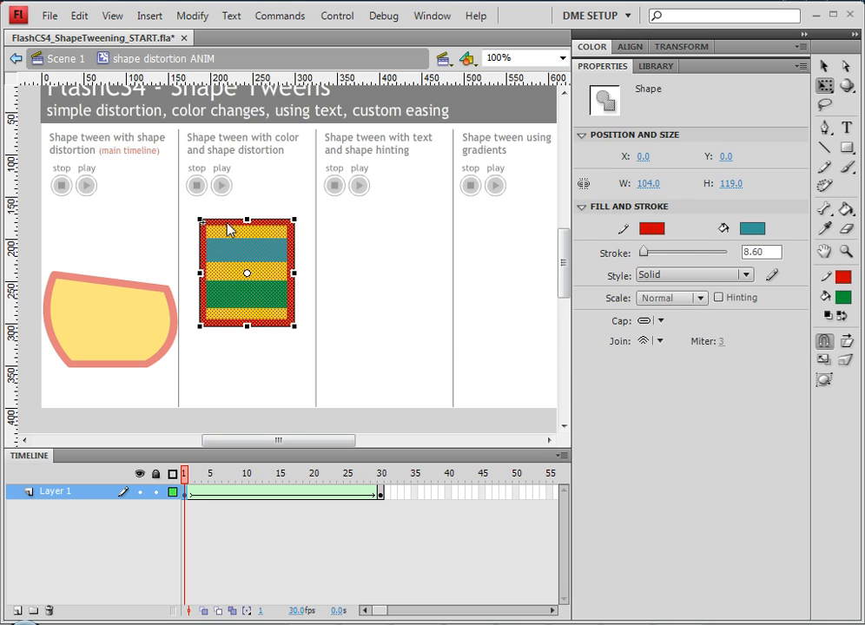
pyautogui.click(192, 15)
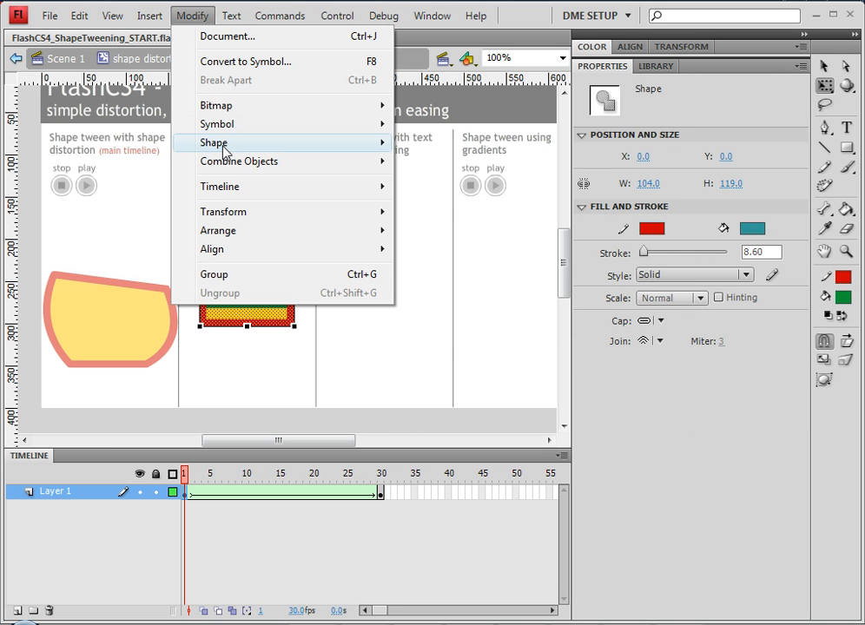
pyautogui.moveTo(224, 150)
pyautogui.click(481, 206)
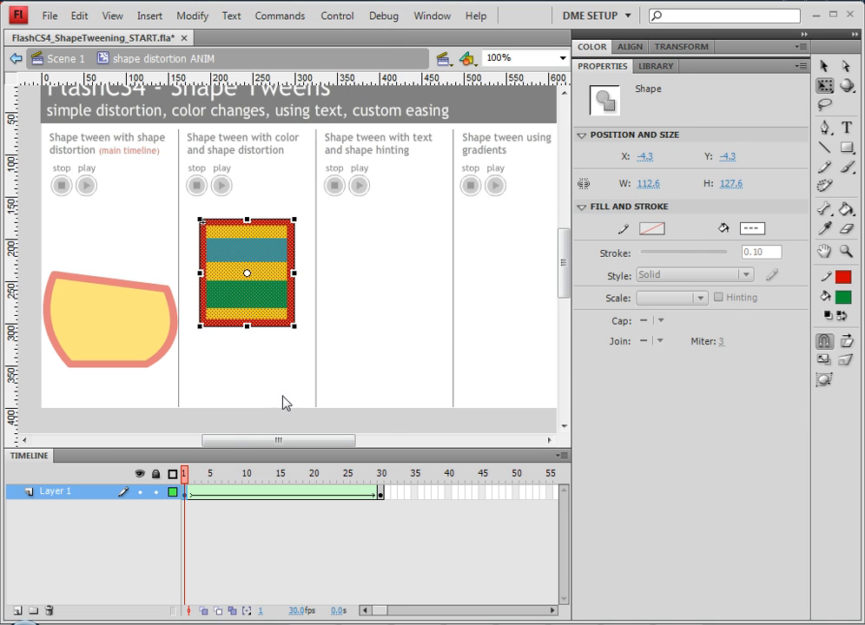
pyautogui.moveTo(185, 482); pyautogui.dragTo(152, 486)
# - Select and delete the red border fill of the frame-1 striped shape
pyautogui.click(252, 367)
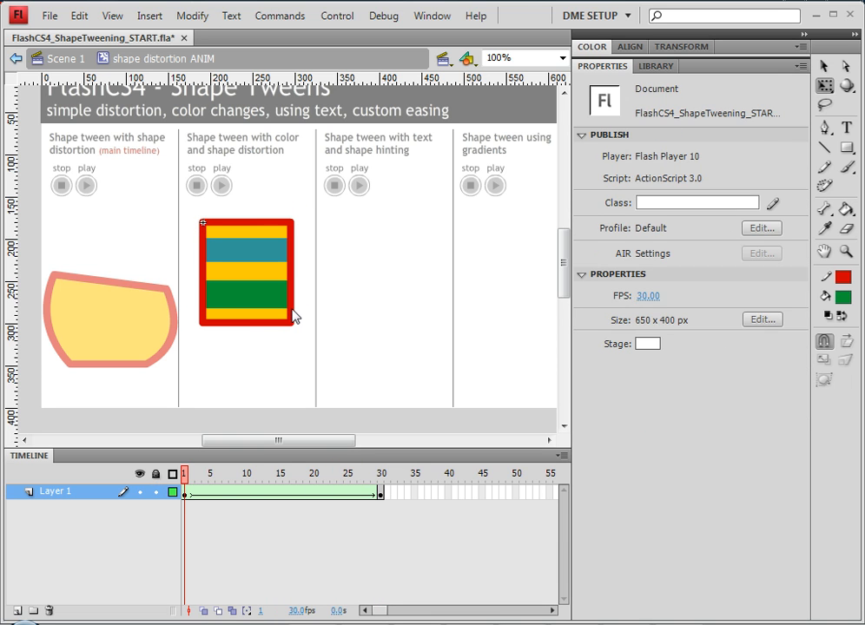
pyautogui.click(294, 317)
pyautogui.click(292, 357)
pyautogui.click(292, 320)
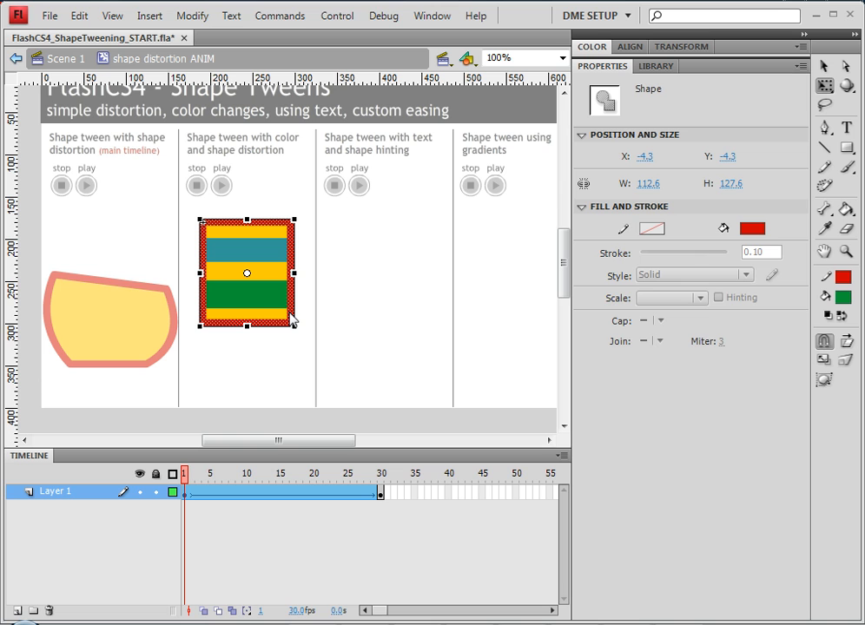
pyautogui.press('Delete')
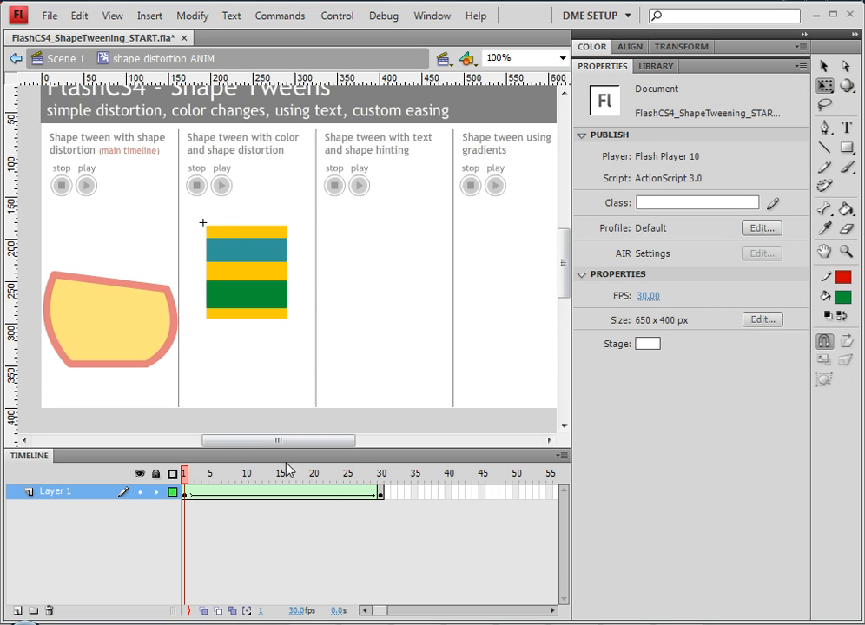
# - Delete the red border at frame 30 as well, then scrub the tween to preview it
pyautogui.click(381, 496)
pyautogui.click(321, 228)
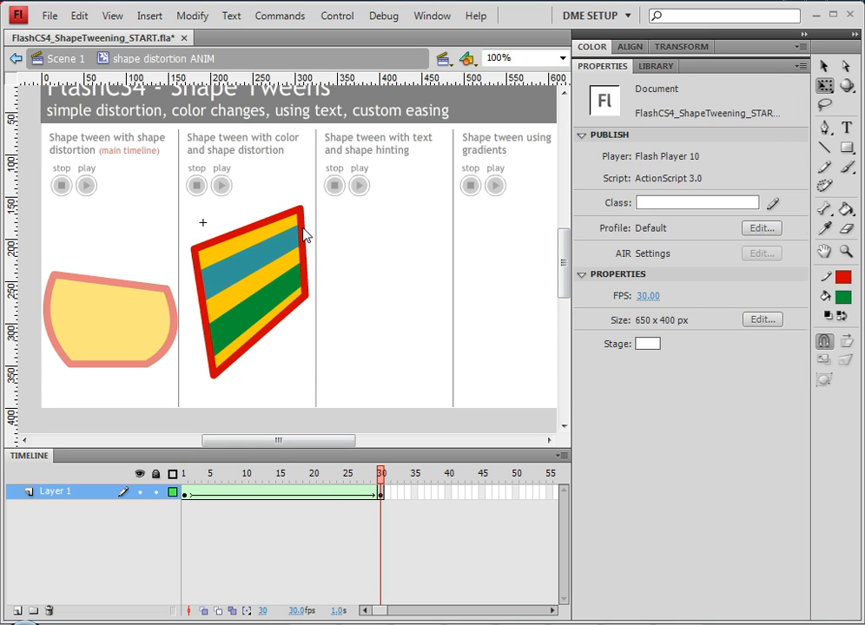
pyautogui.click(304, 228)
pyautogui.press('Delete')
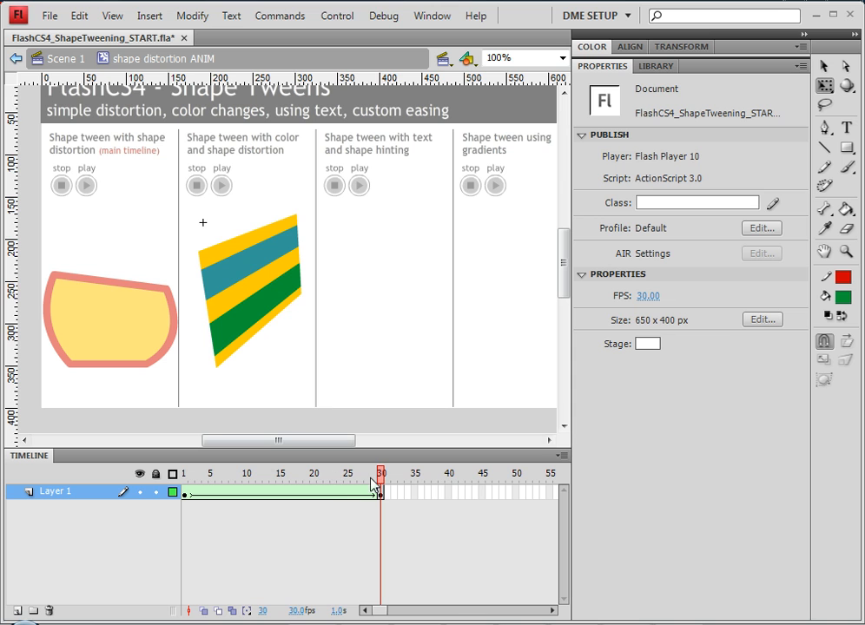
pyautogui.click(340, 480)
pyautogui.moveTo(340, 481); pyautogui.dragTo(142, 475)
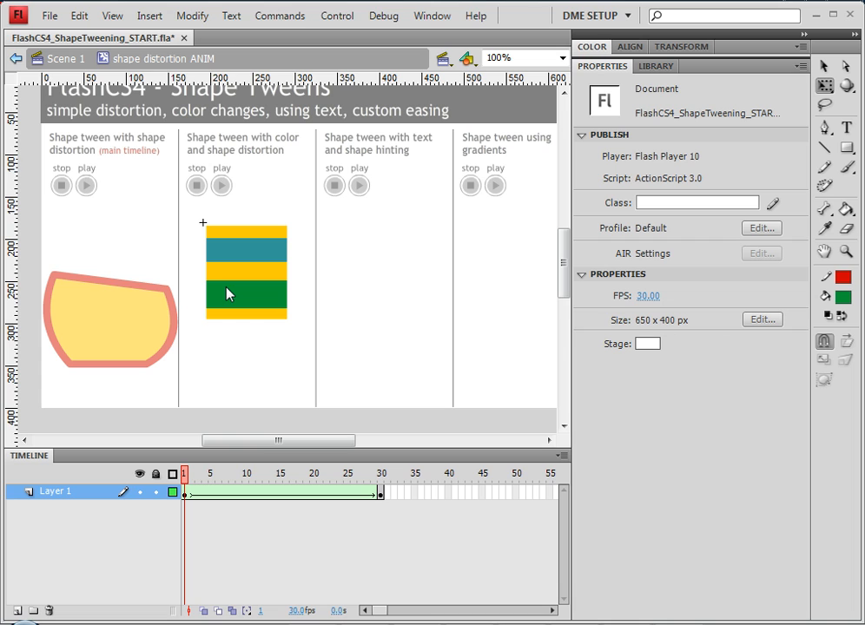
# - Return to Scene 1, scrub its timeline, and test the movie as a SWF, closing the preview afterwards
pyautogui.click(76, 60)
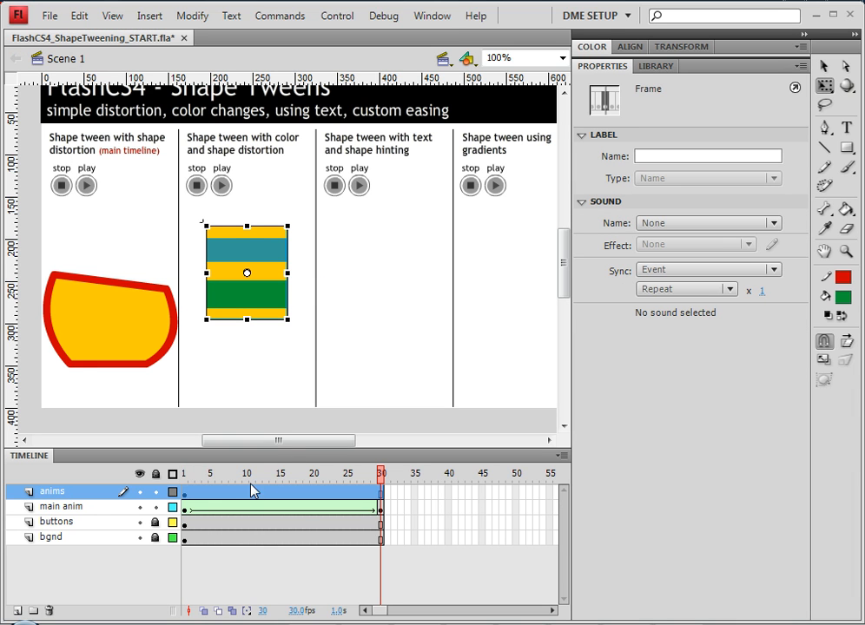
pyautogui.moveTo(380, 476)
pyautogui.mouseDown()
pyautogui.moveTo(152, 486)
pyautogui.moveTo(382, 494)
pyautogui.mouseUp()
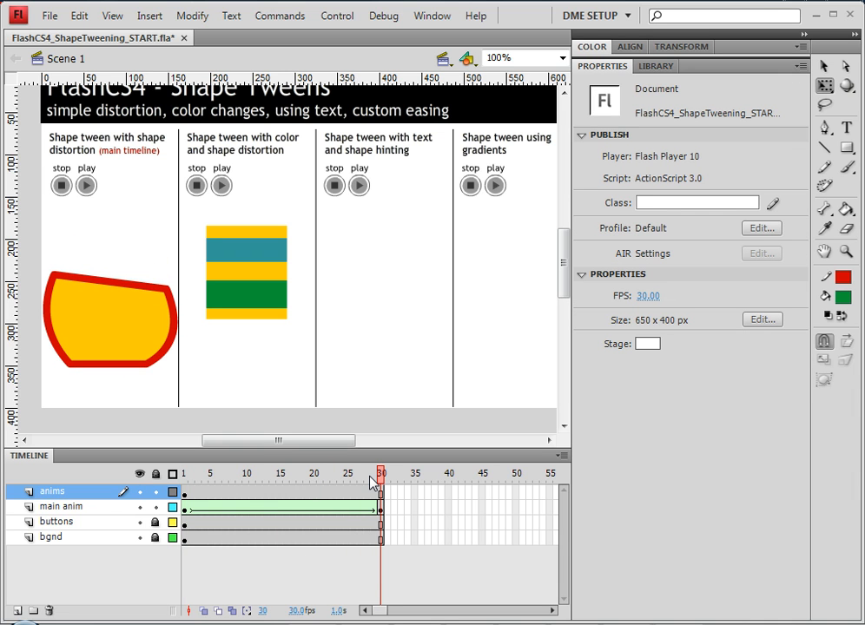
pyautogui.hotkey('ctrl', 'Return')
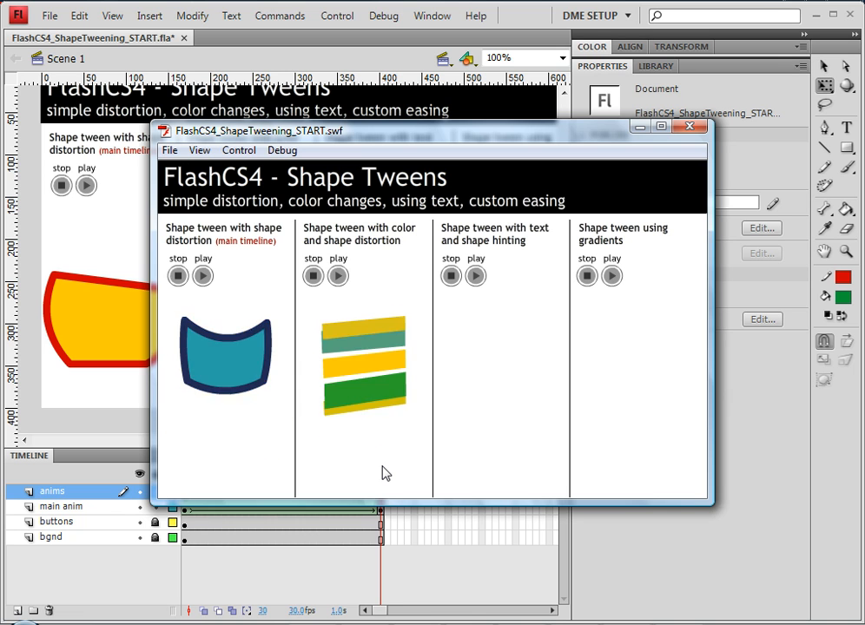
pyautogui.click(689, 128)
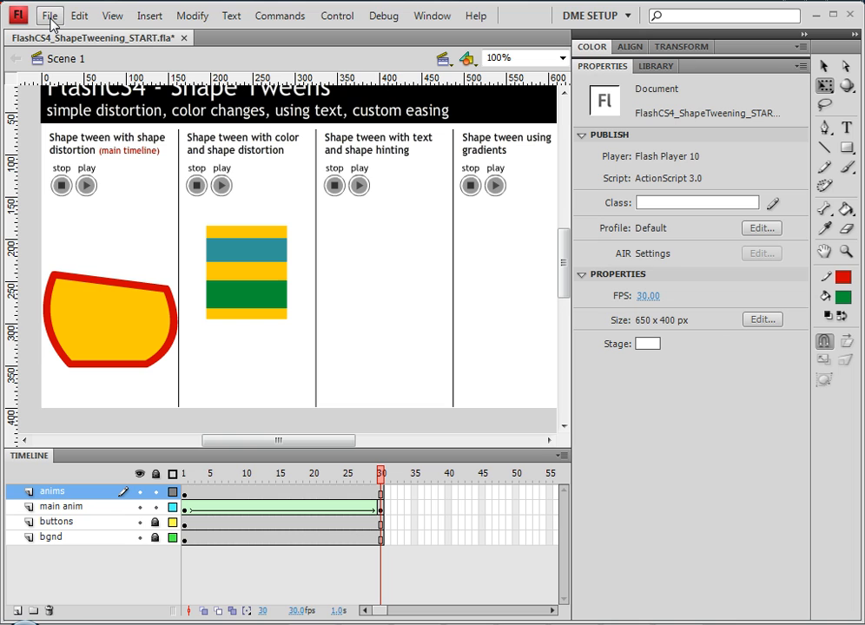